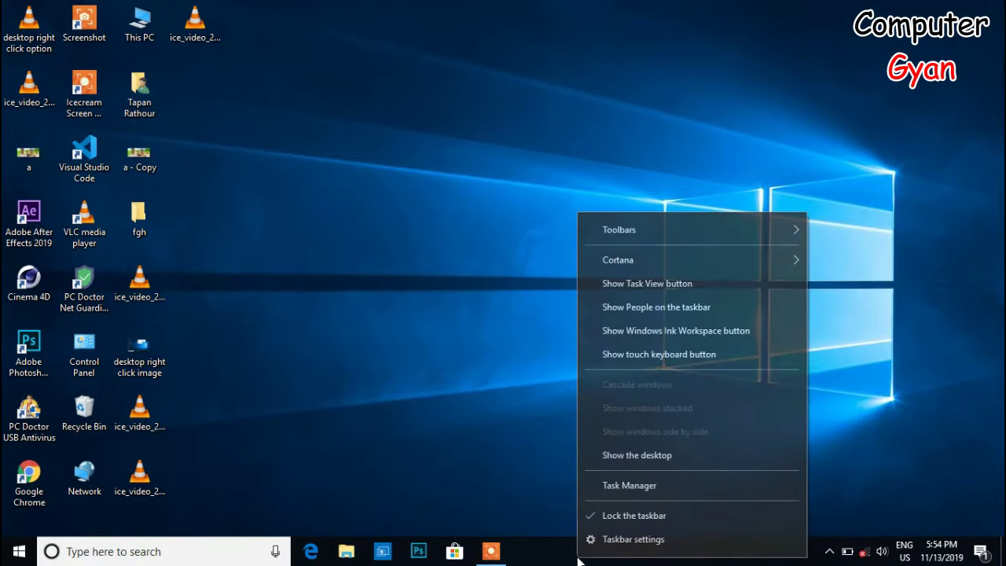
Step: Add the Address toolbar to the taskbar and use it to find "desk" and view "desktop right click image.jpg"
mouse_move(656, 230)
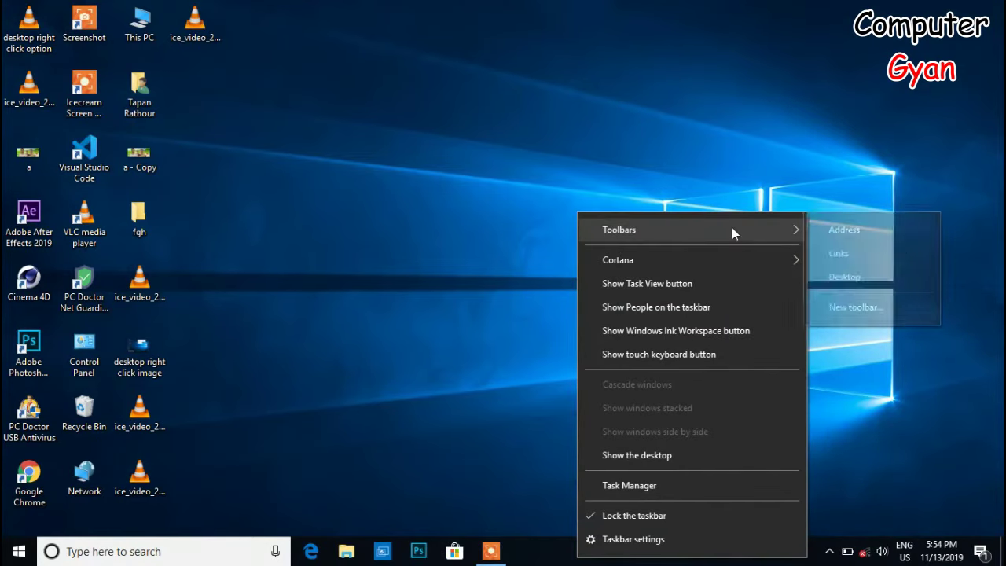
left_click(822, 228)
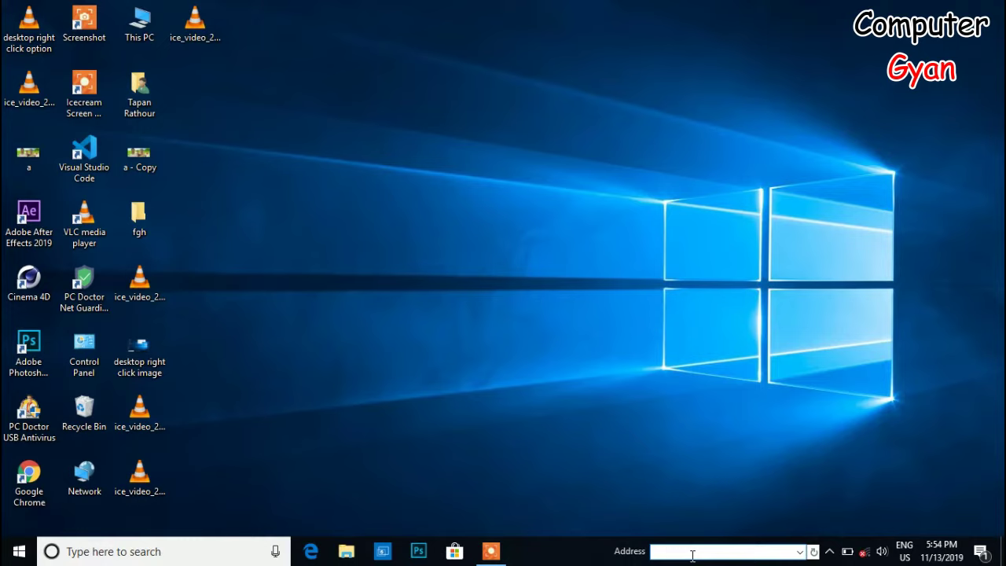
type("desk")
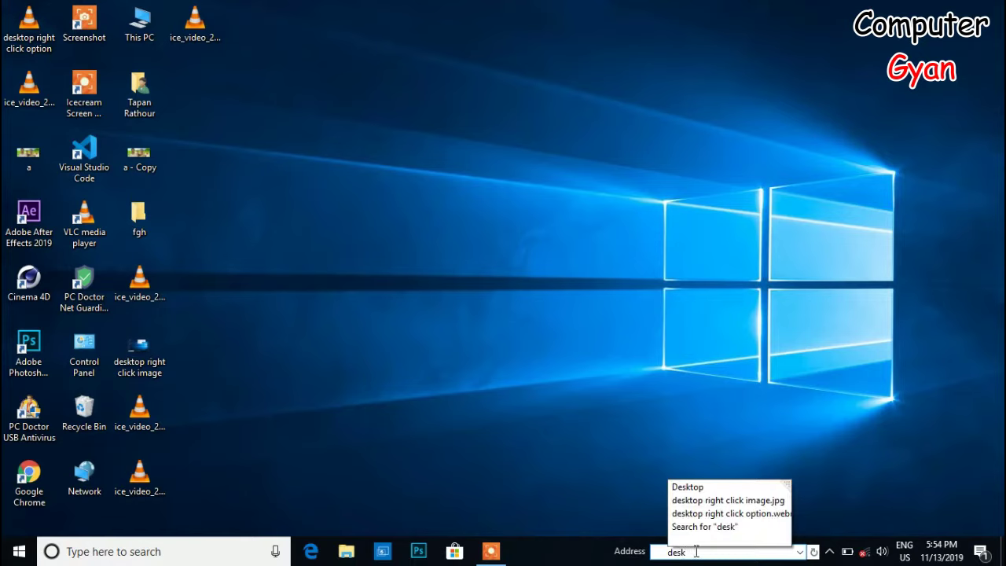
left_click(710, 503)
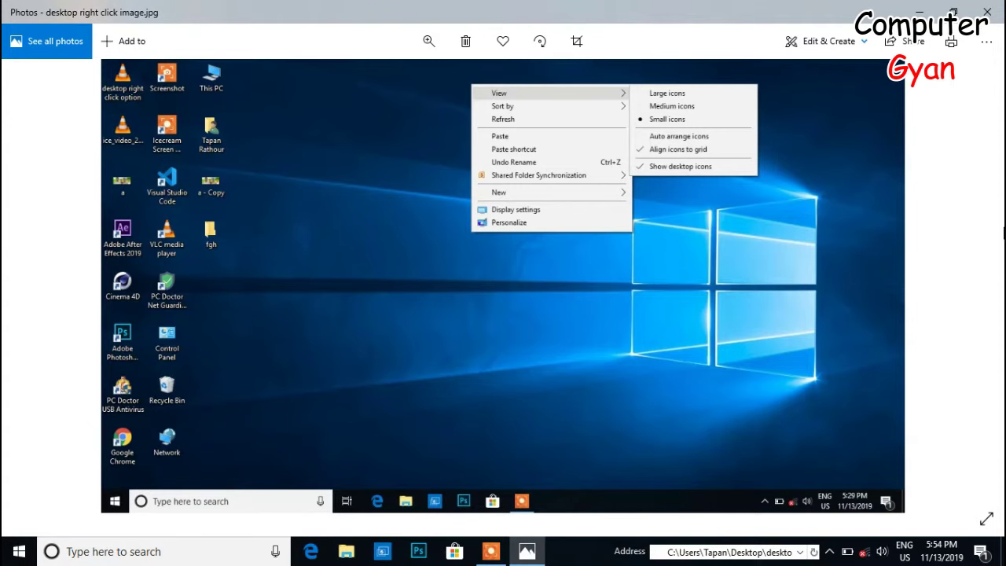
left_click(987, 11)
Step: Add the Links toolbar to the taskbar
right_click(567, 554)
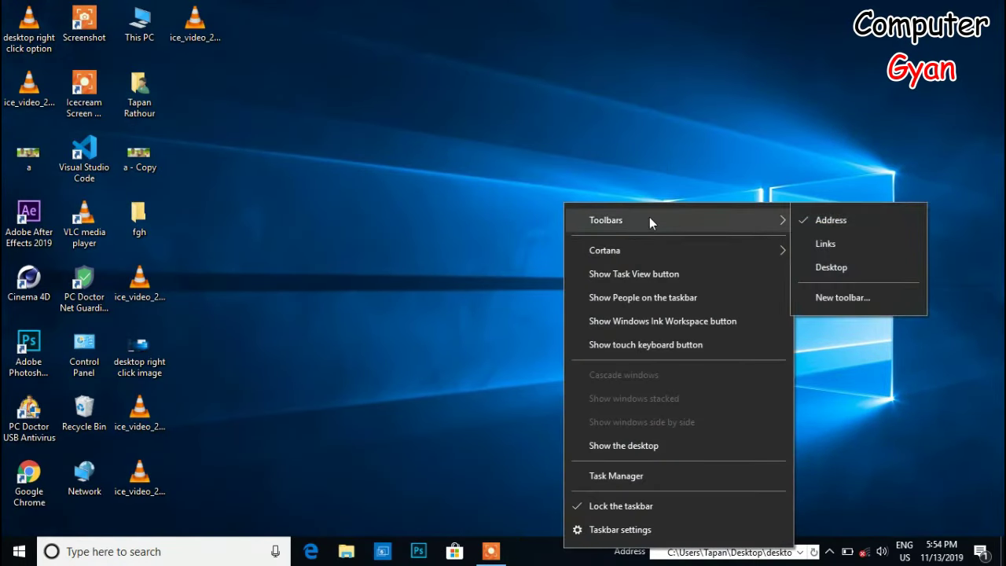
left_click(813, 243)
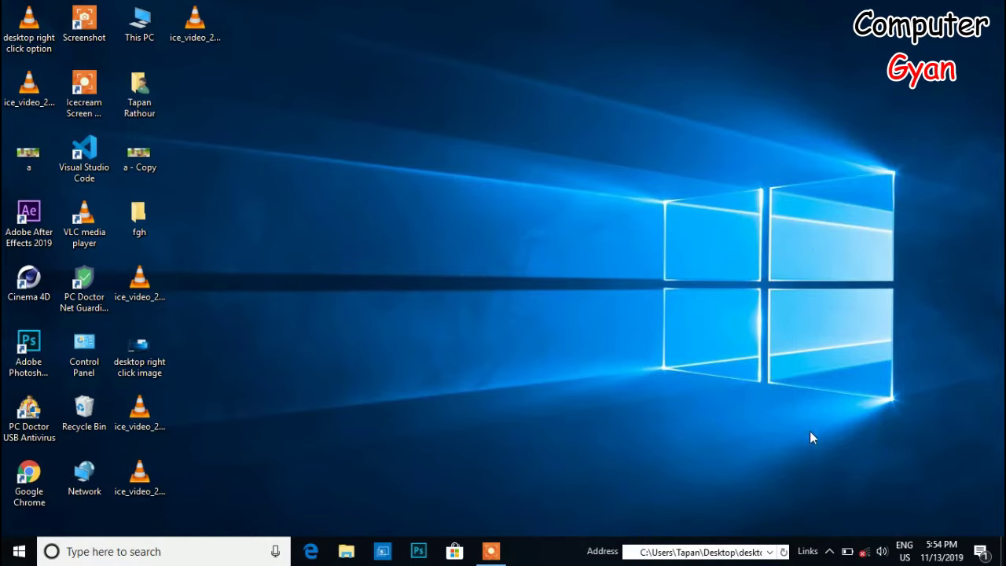
left_click(829, 551)
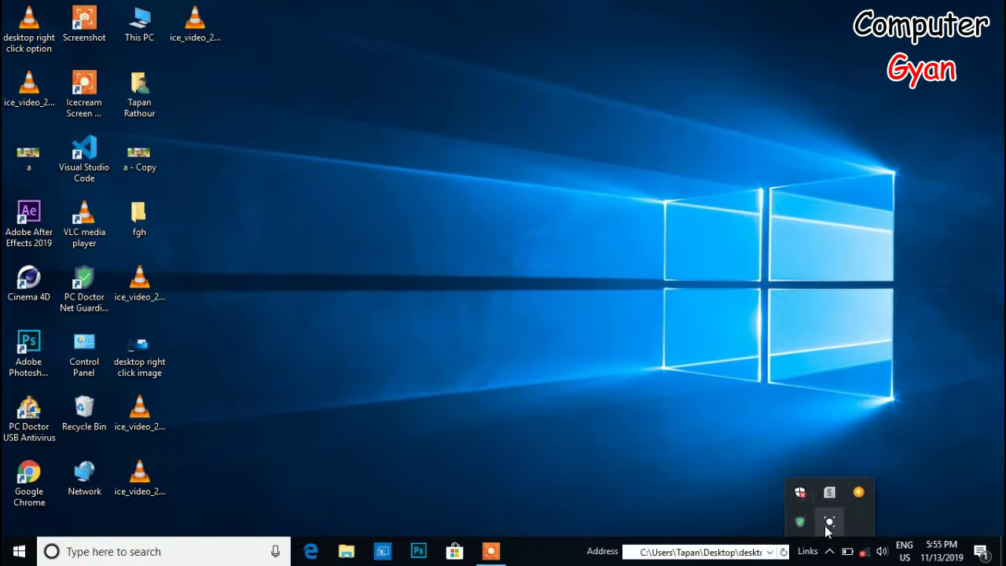
left_click(828, 523)
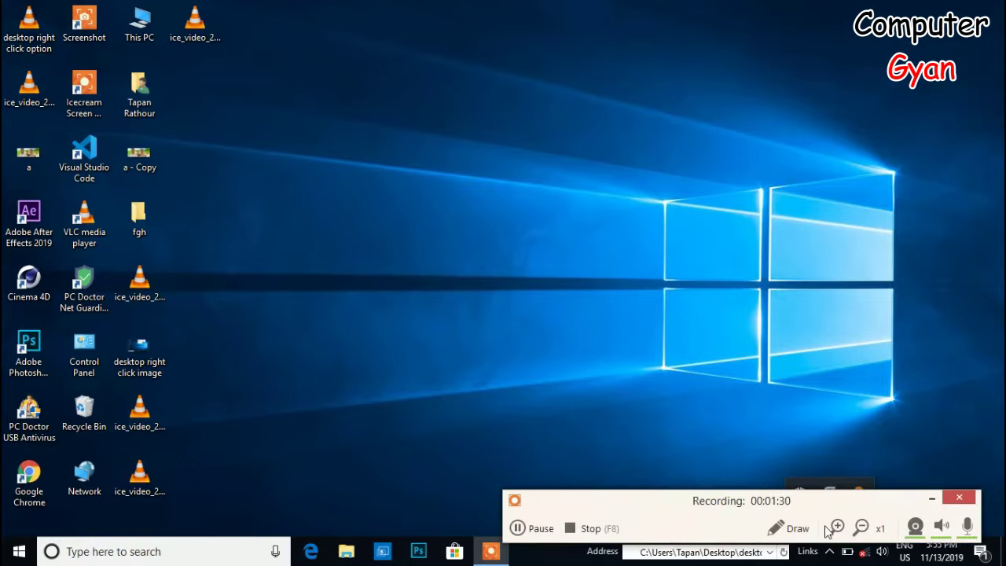
left_click(931, 498)
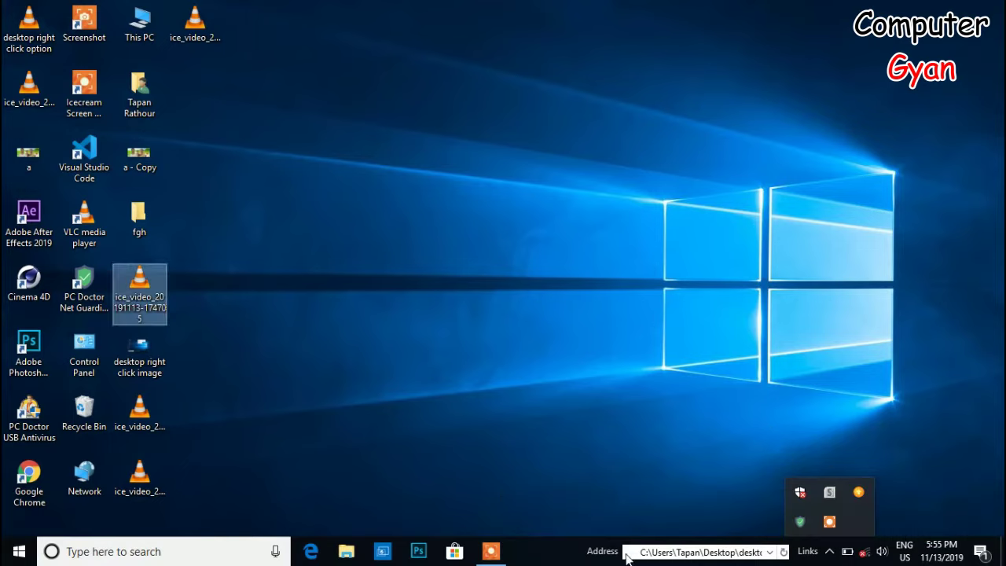
Step: Add the Desktop toolbar to the taskbar
right_click(570, 560)
mouse_move(657, 232)
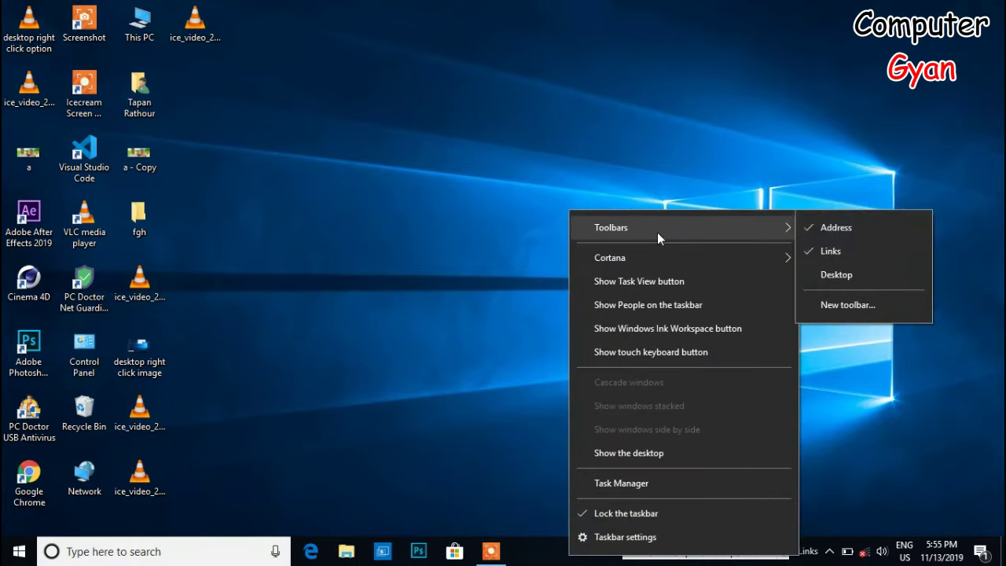
left_click(838, 275)
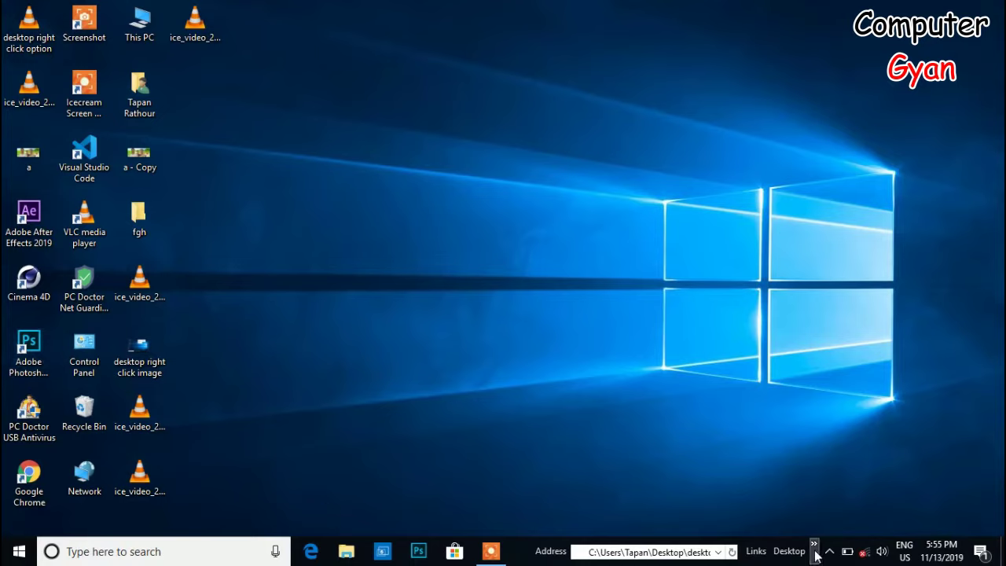
Step: Remove the Address and Links toolbars from the taskbar, keeping only the Desktop toolbar
right_click(531, 556)
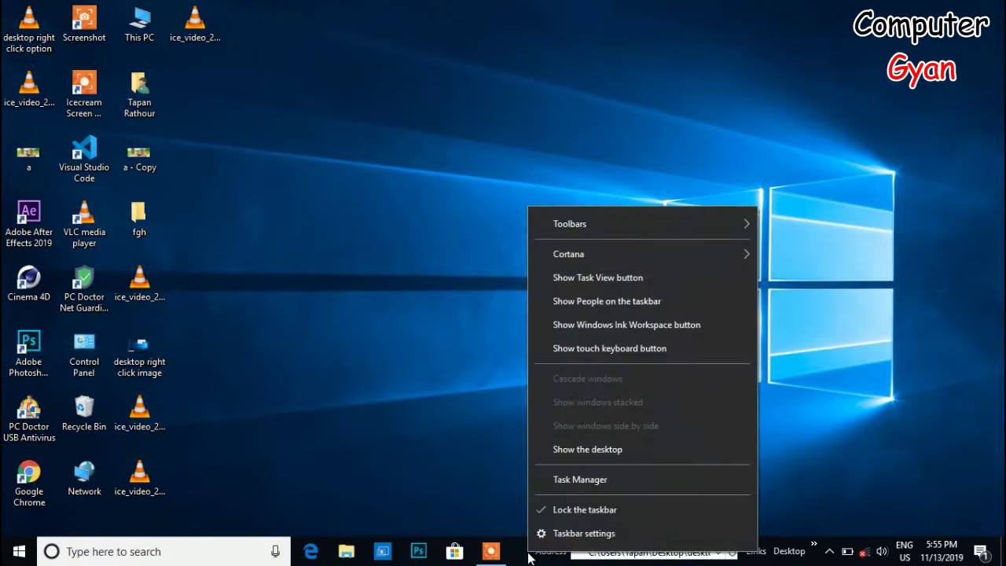
mouse_move(590, 227)
left_click(782, 224)
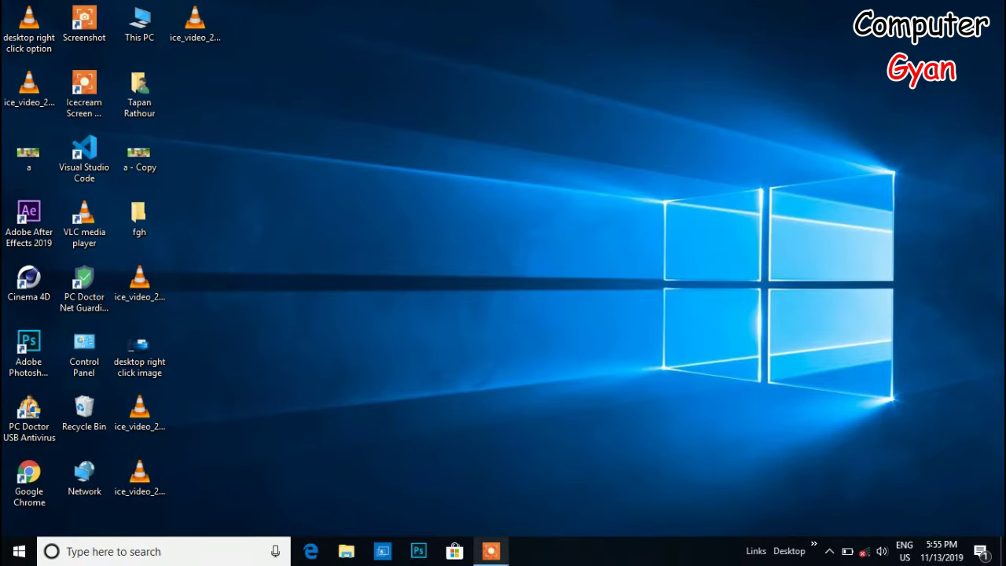
right_click(544, 561)
mouse_move(631, 240)
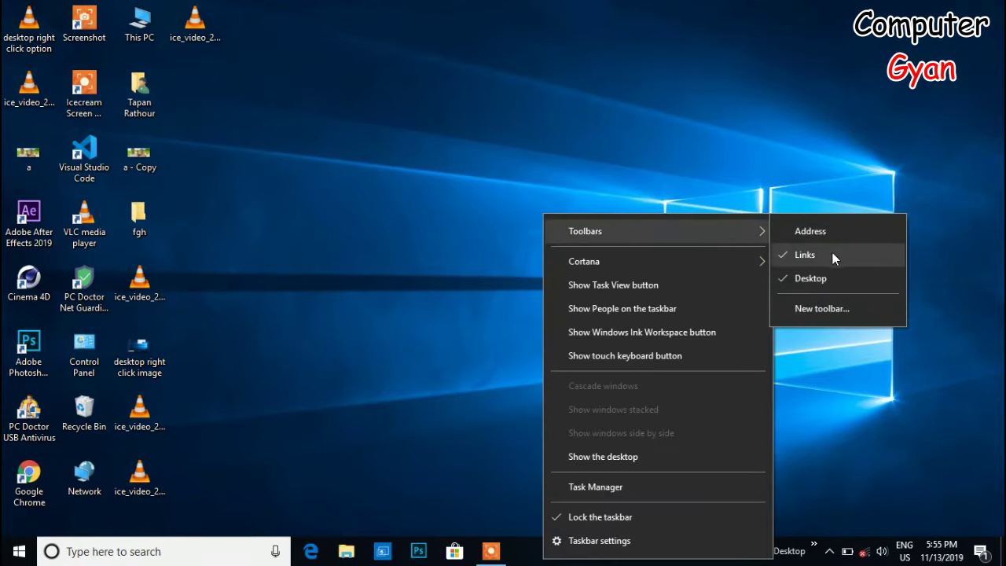
left_click(832, 252)
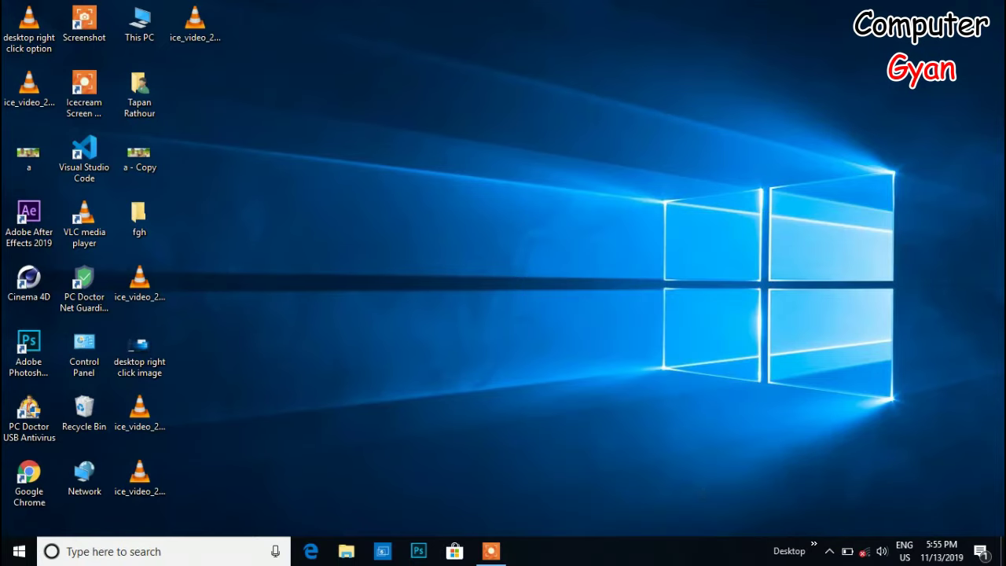
Step: Expand the Desktop toolbar's hidden items and browse through Libraries to Documents
left_click(818, 547)
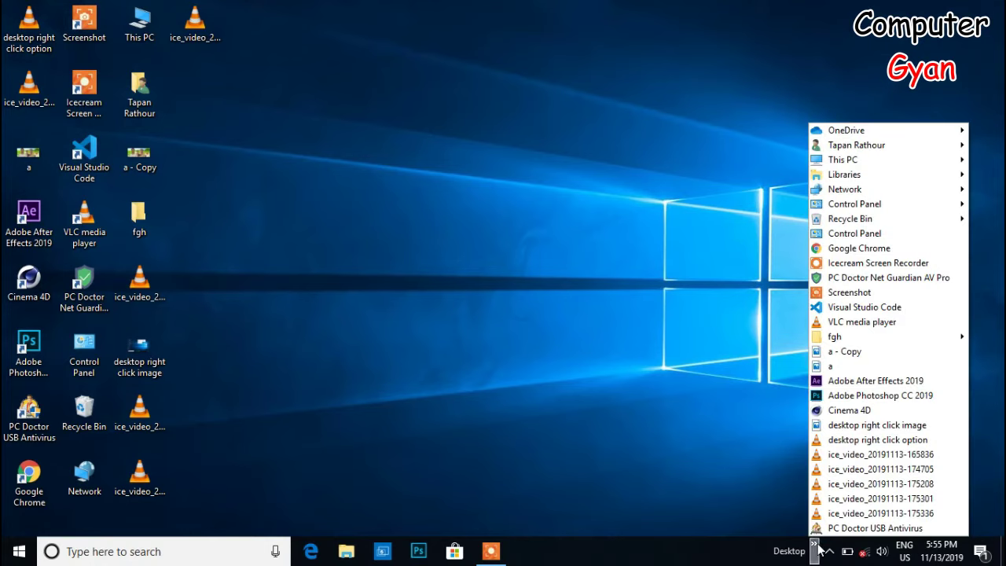
mouse_move(872, 133)
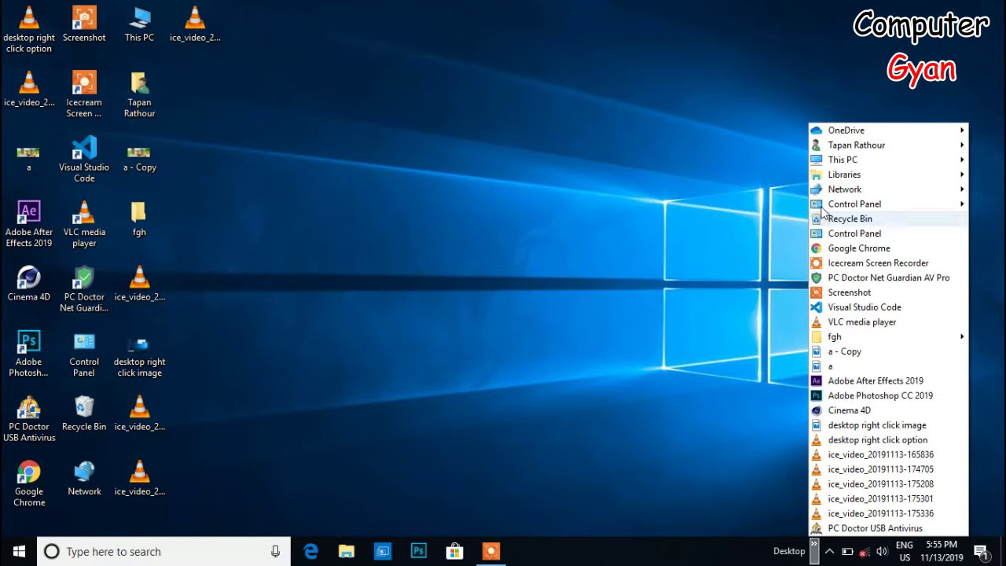
mouse_move(841, 176)
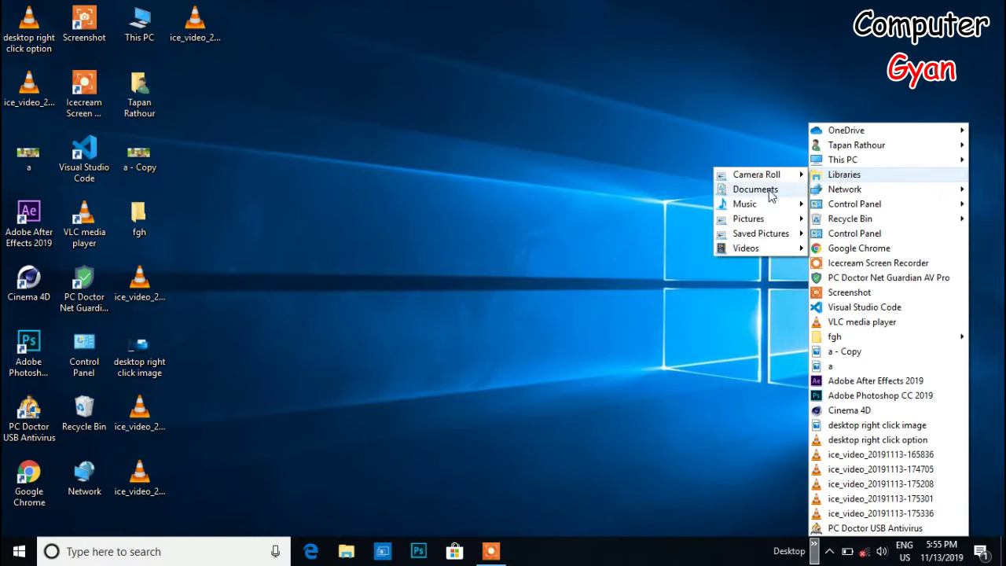
mouse_move(769, 195)
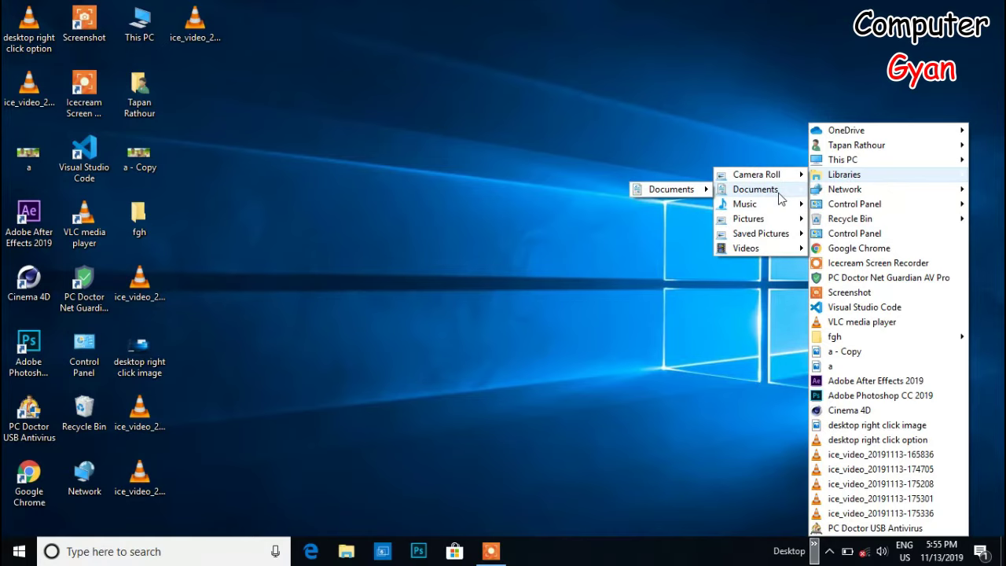
Step: Remove the Desktop toolbar from the taskbar
right_click(621, 555)
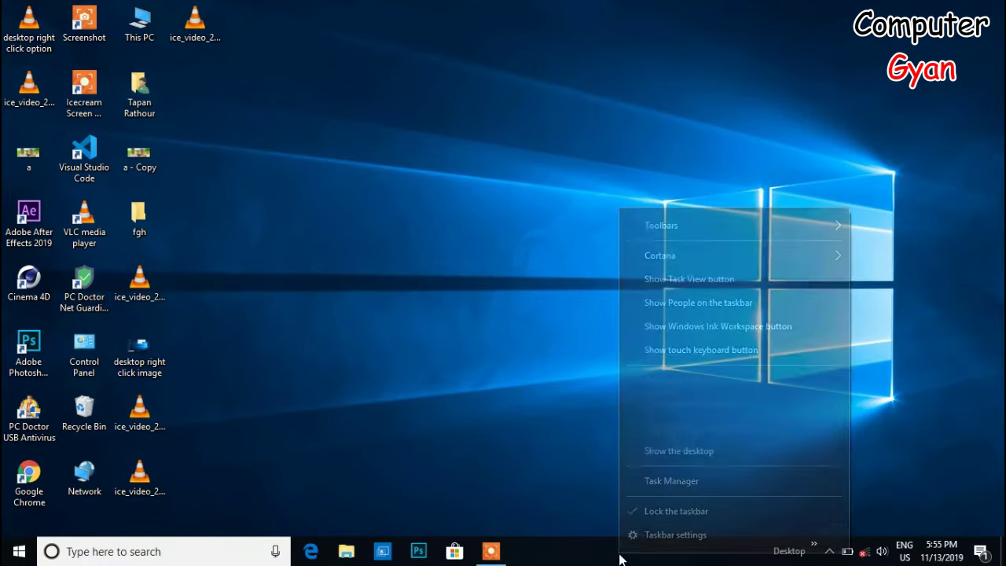
mouse_move(694, 227)
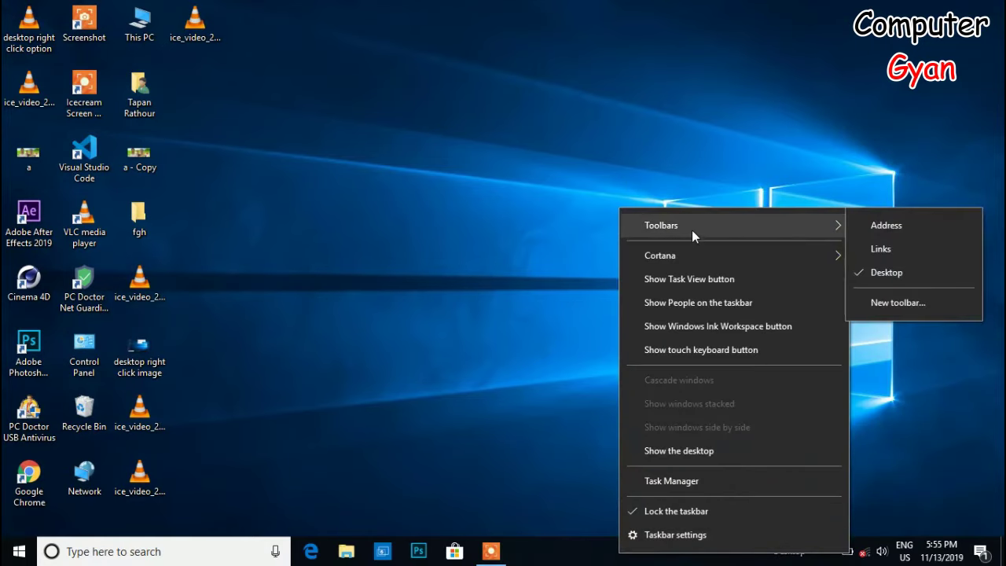
left_click(878, 272)
Step: Look at the taskbar's Cortana option and the Cortana search pane, and dismiss the pane
right_click(702, 554)
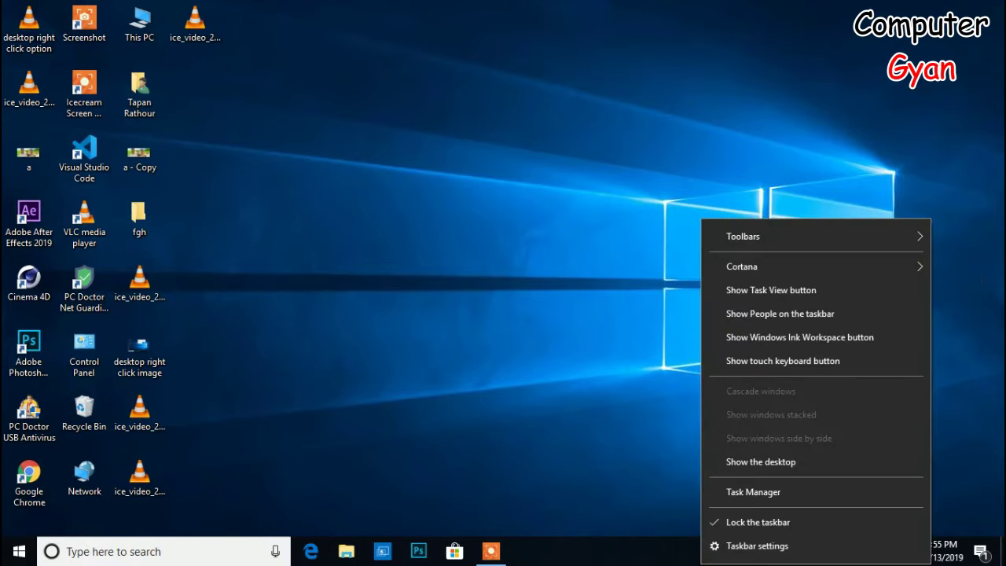
mouse_move(766, 272)
left_click(129, 553)
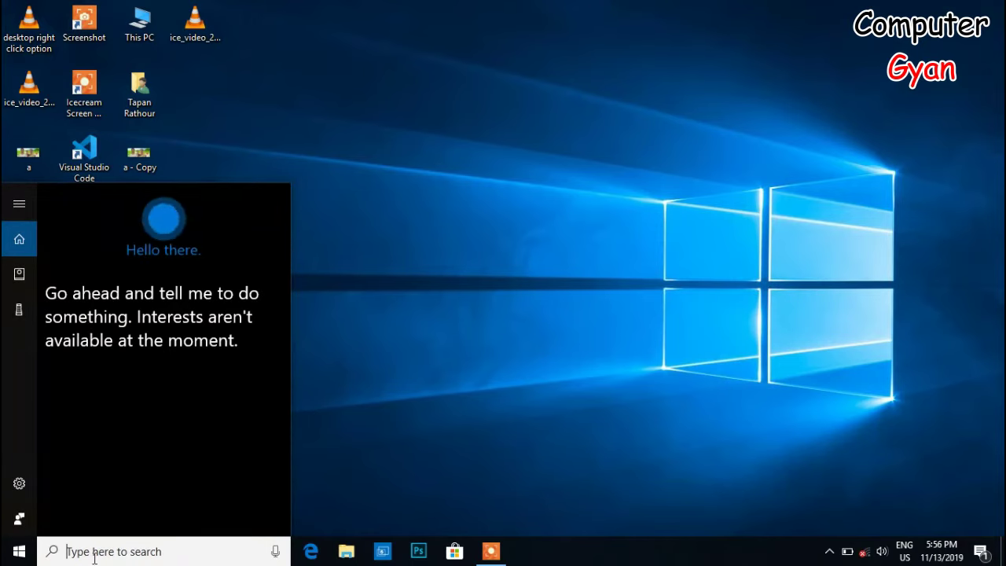
left_click(480, 426)
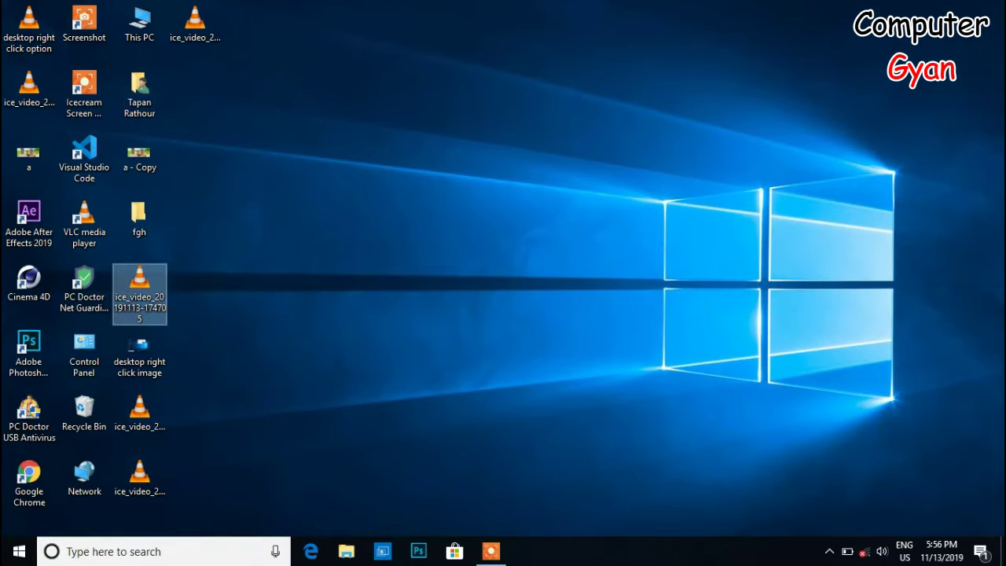
Step: Switch Cortana on the taskbar to icon only, and hide it completely
right_click(637, 558)
mouse_move(683, 255)
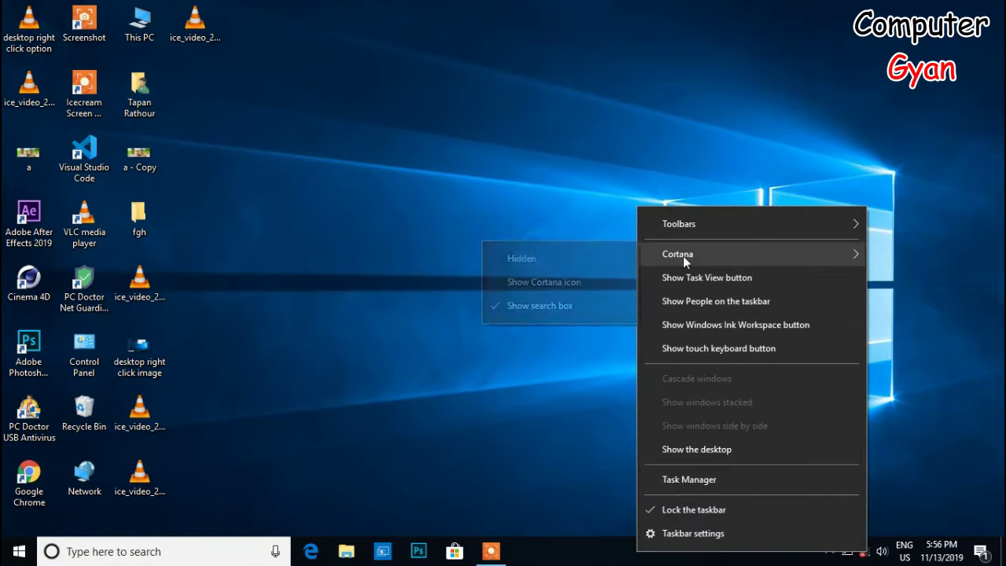
left_click(584, 282)
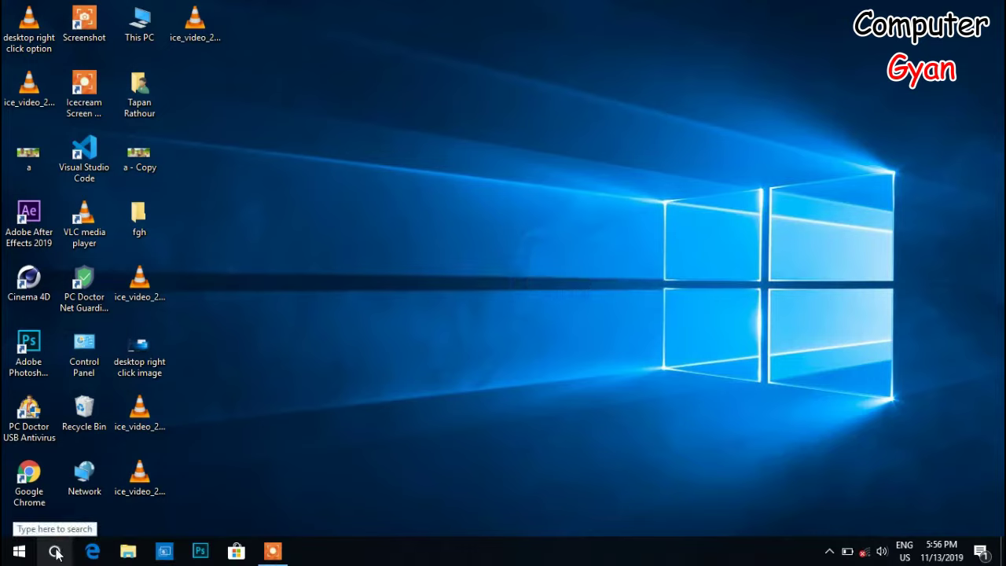
right_click(436, 555)
mouse_move(504, 249)
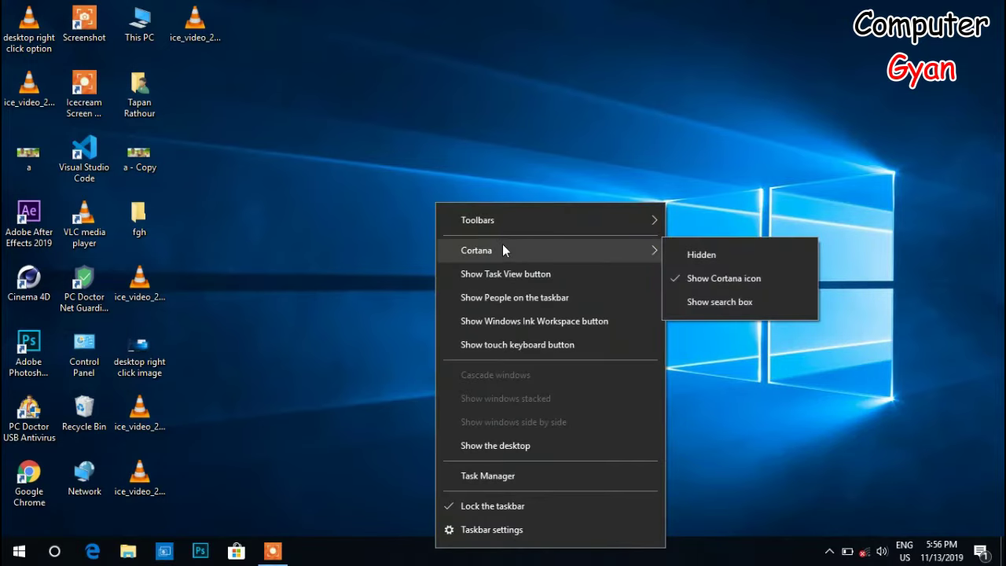
left_click(692, 254)
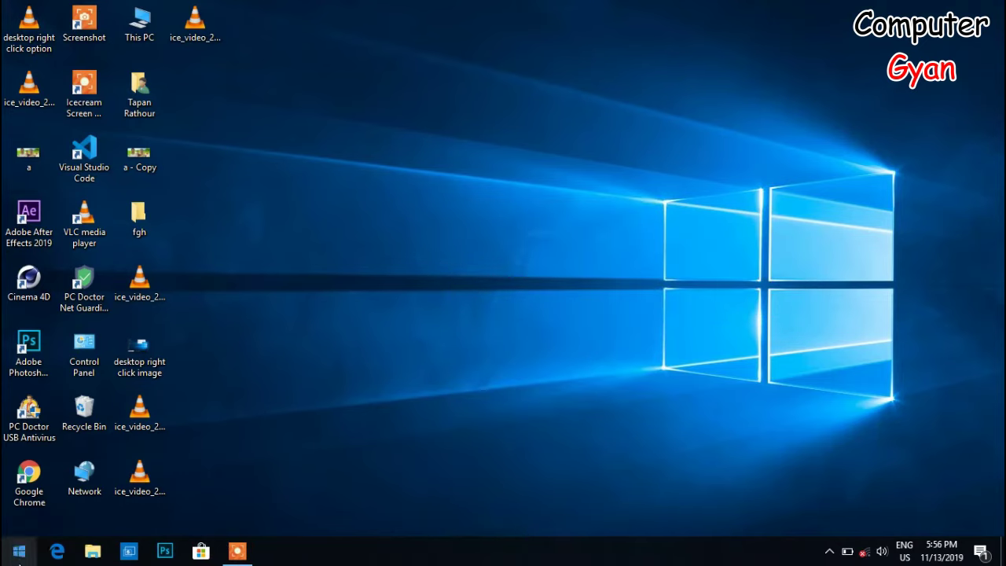
Step: Set Cortana to show as a search box on the taskbar
right_click(563, 552)
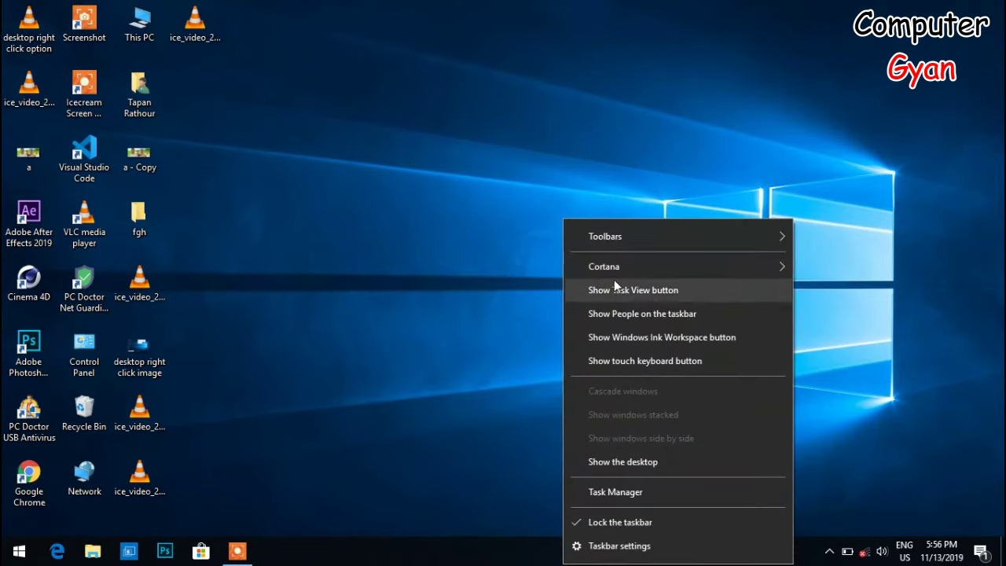
mouse_move(638, 268)
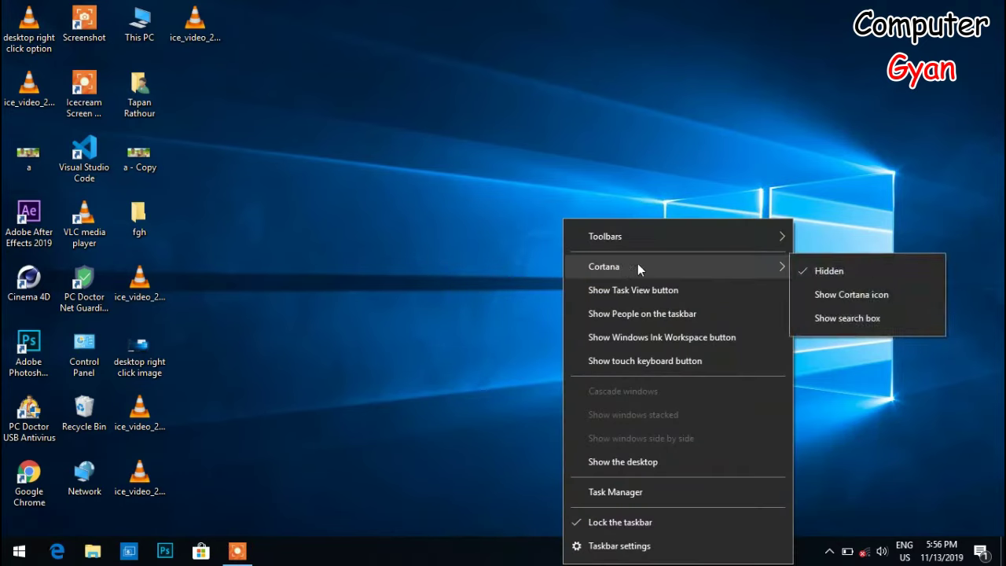
left_click(839, 316)
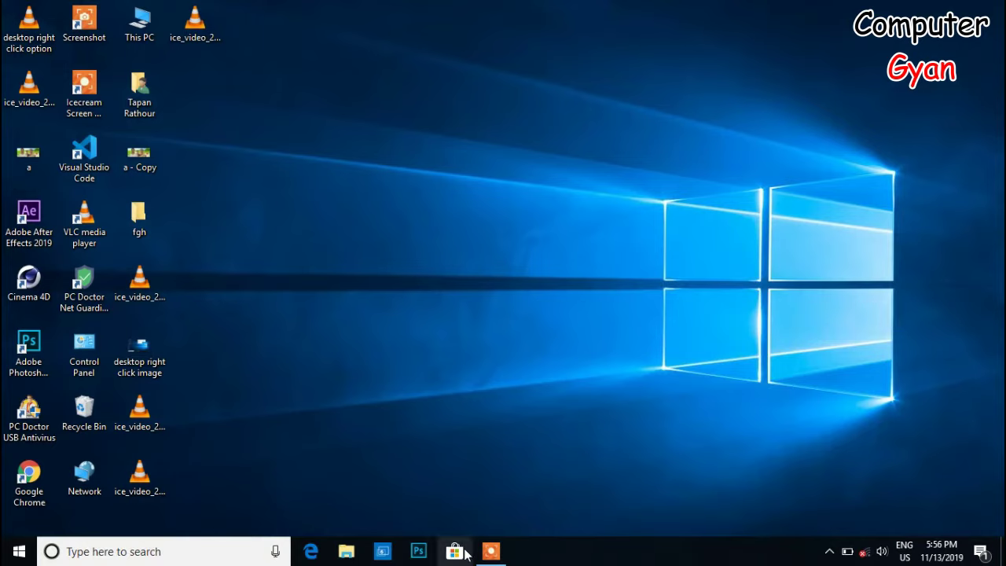
Step: Show the Task View button on the taskbar, and use it to view the open desktops and recent activities
mouse_move(476, 539)
right_click(740, 552)
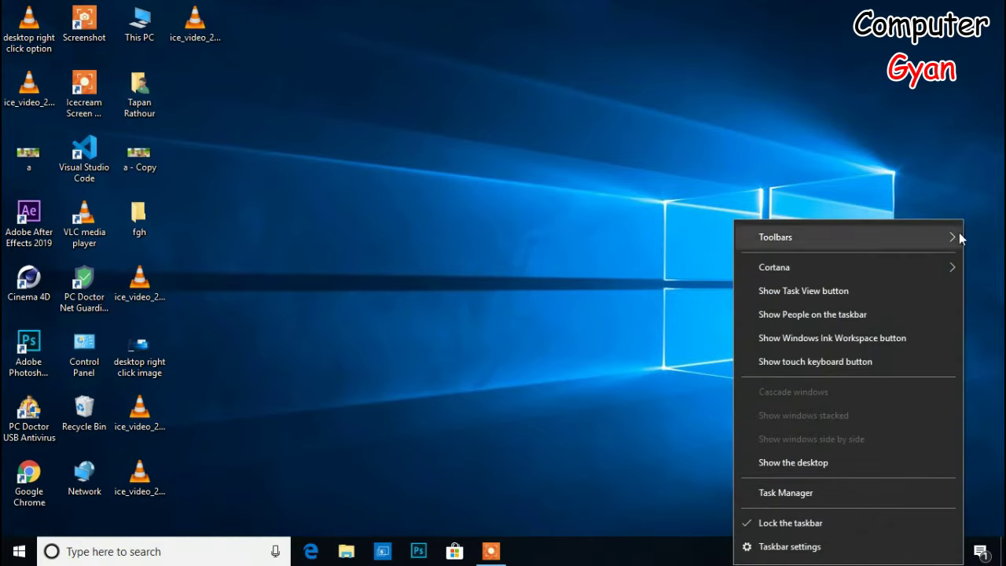
left_click(823, 291)
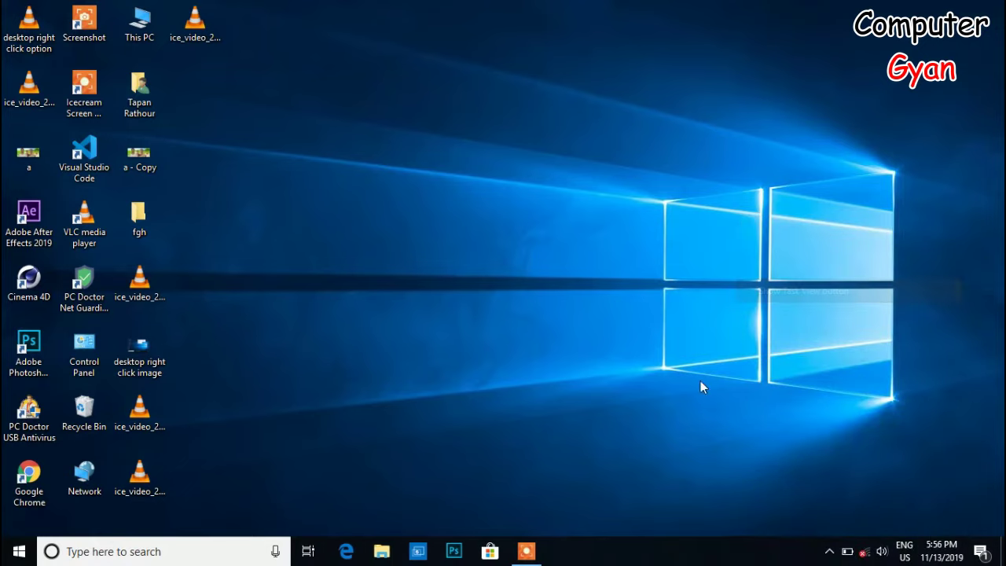
left_click(308, 552)
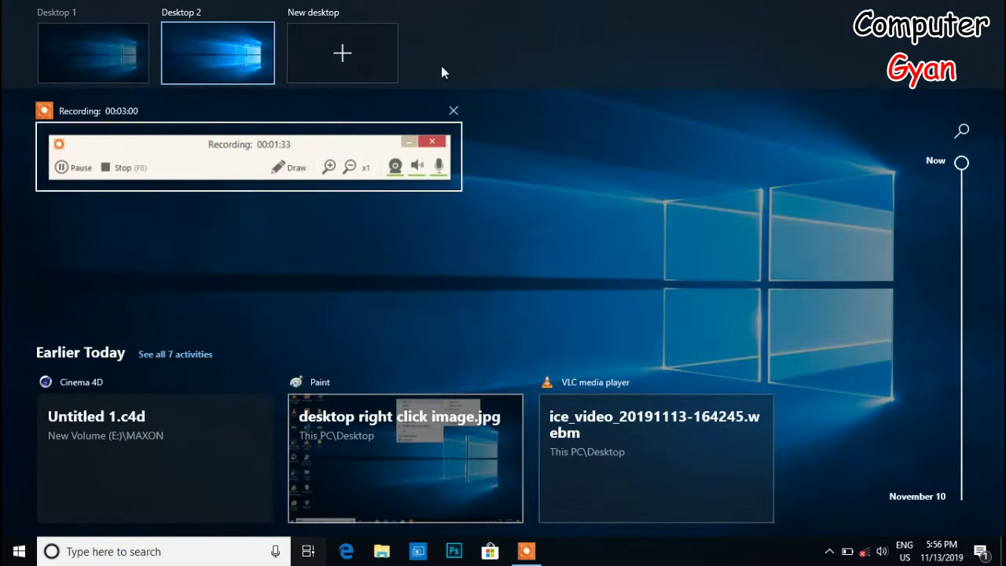
left_click(369, 323)
Step: Hide the Task View button from the taskbar, and show the People and Windows Ink Workspace buttons instead
right_click(667, 552)
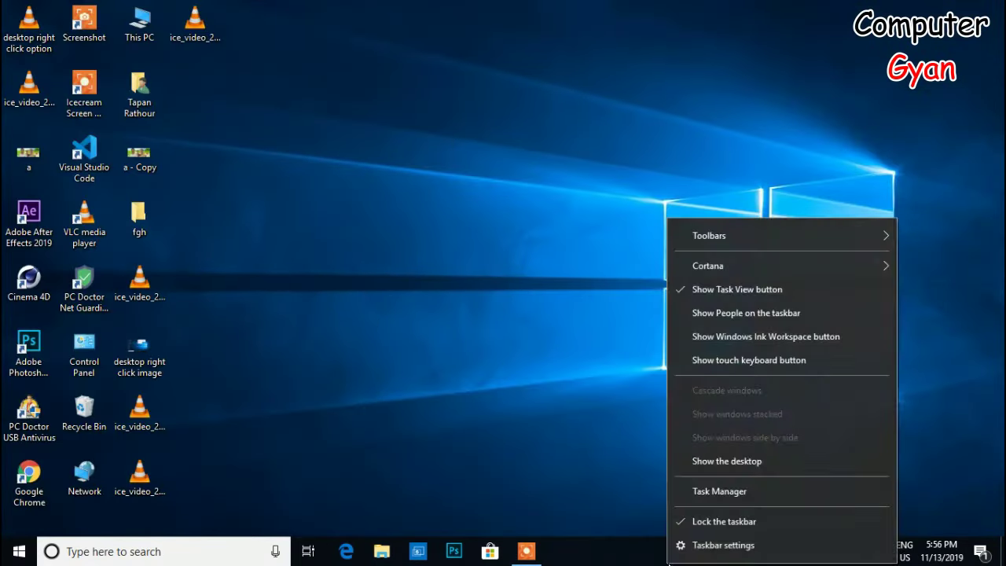
left_click(711, 289)
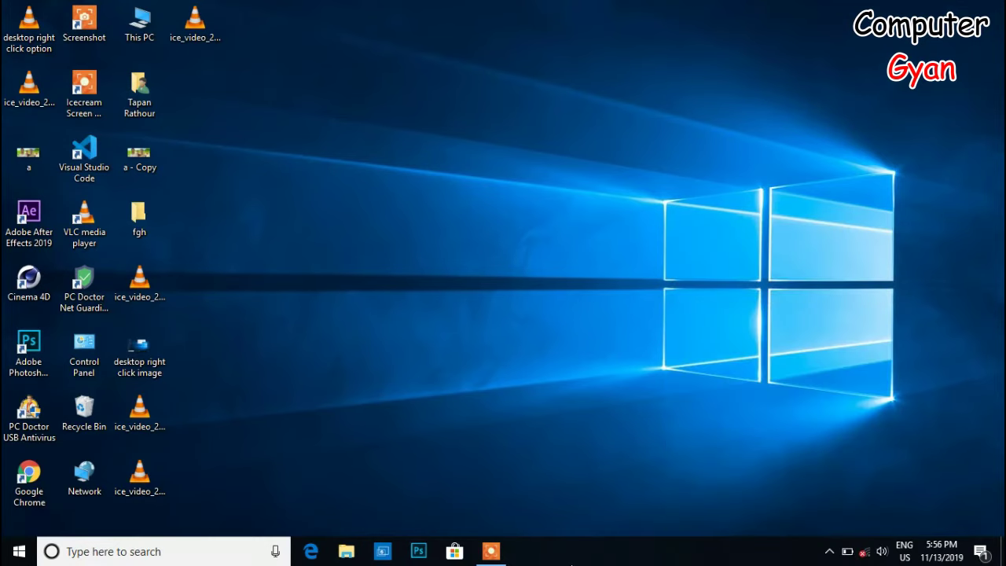
right_click(571, 562)
left_click(674, 313)
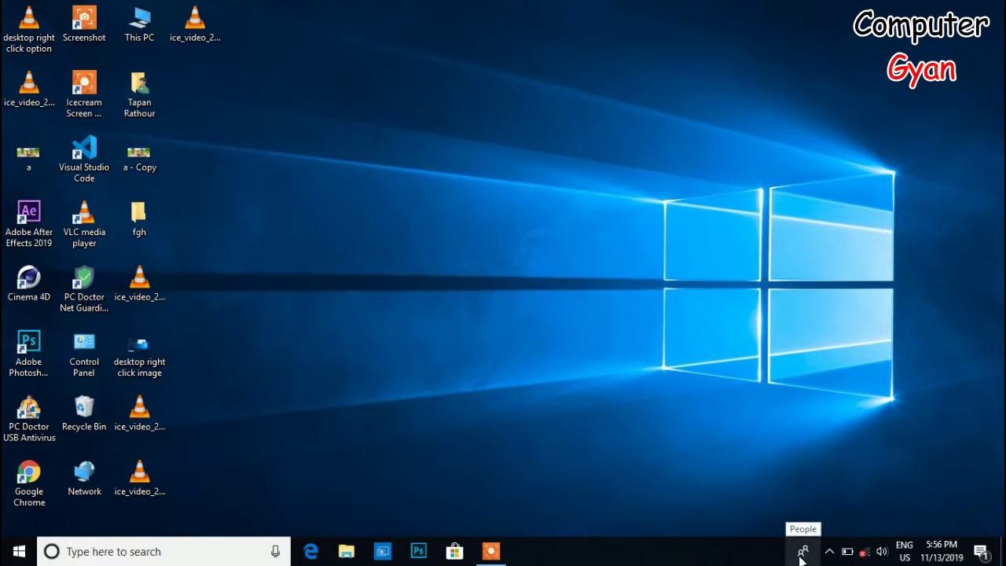
right_click(659, 558)
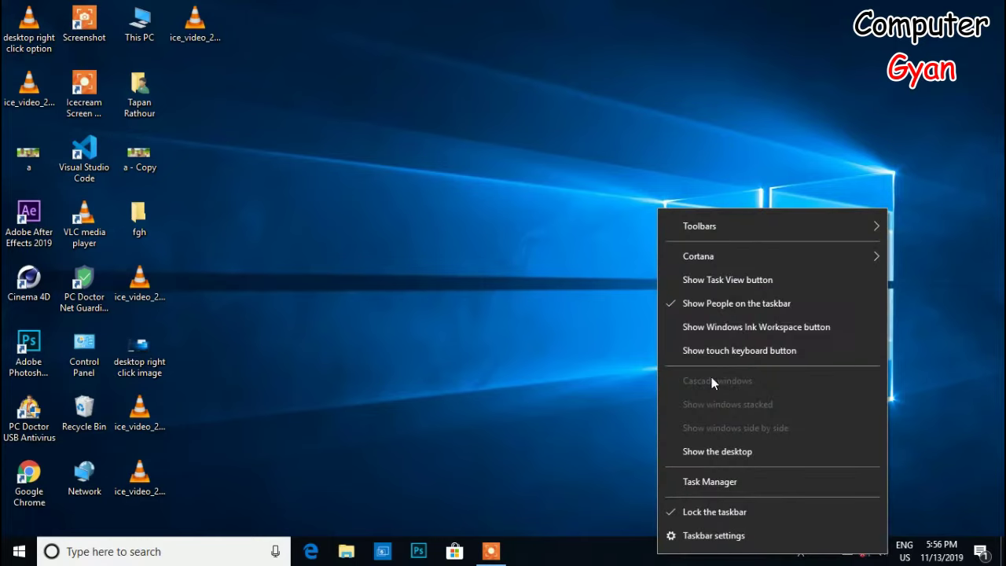
left_click(738, 327)
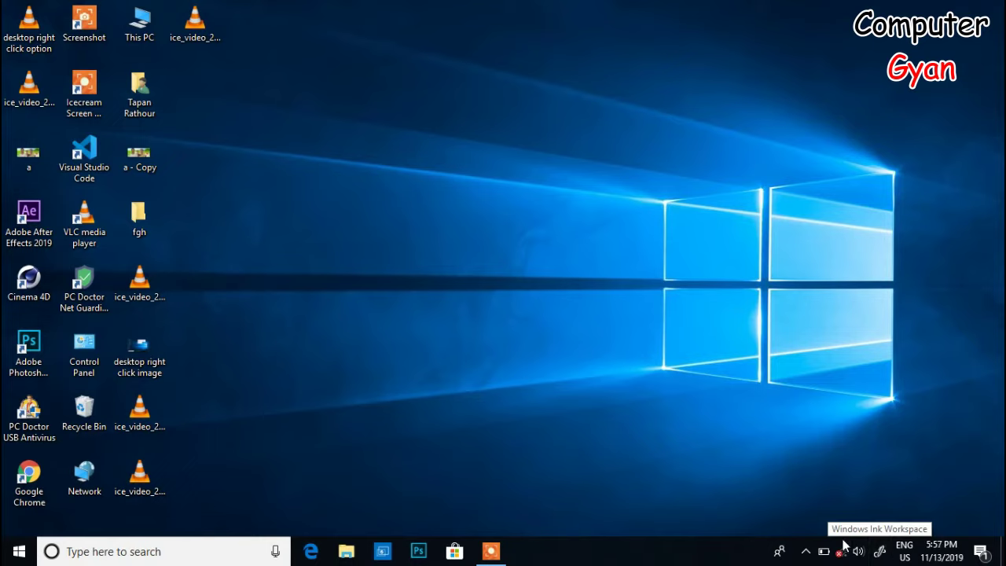
Step: Show the touch keyboard button on the taskbar, and use it to open the touch keyboard before closing it again
right_click(690, 554)
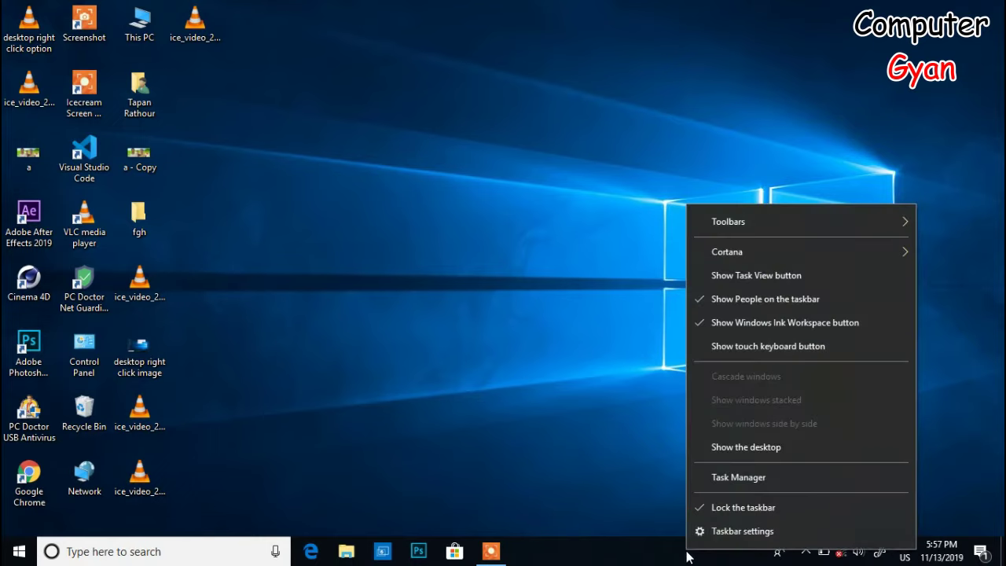
left_click(751, 346)
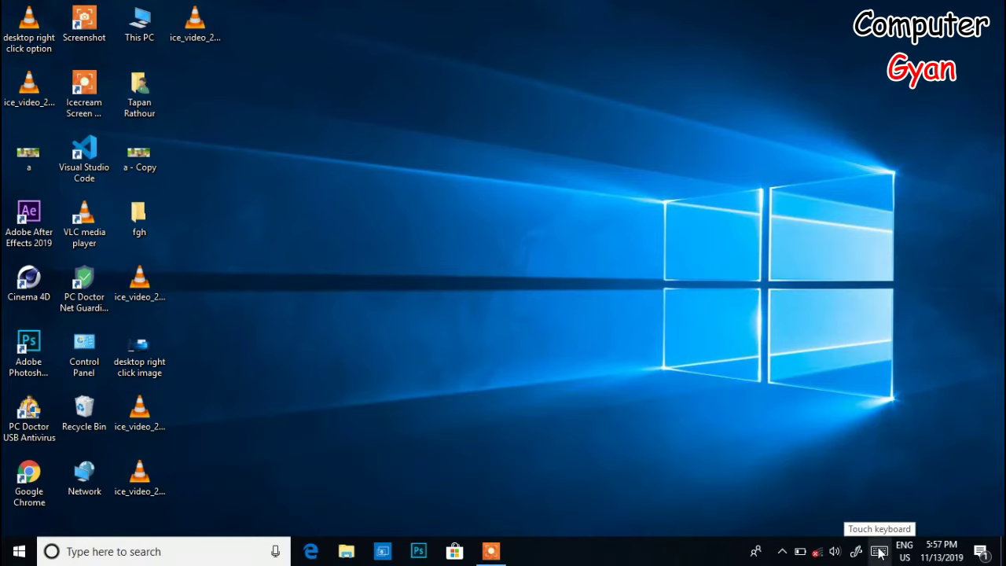
left_click(879, 553)
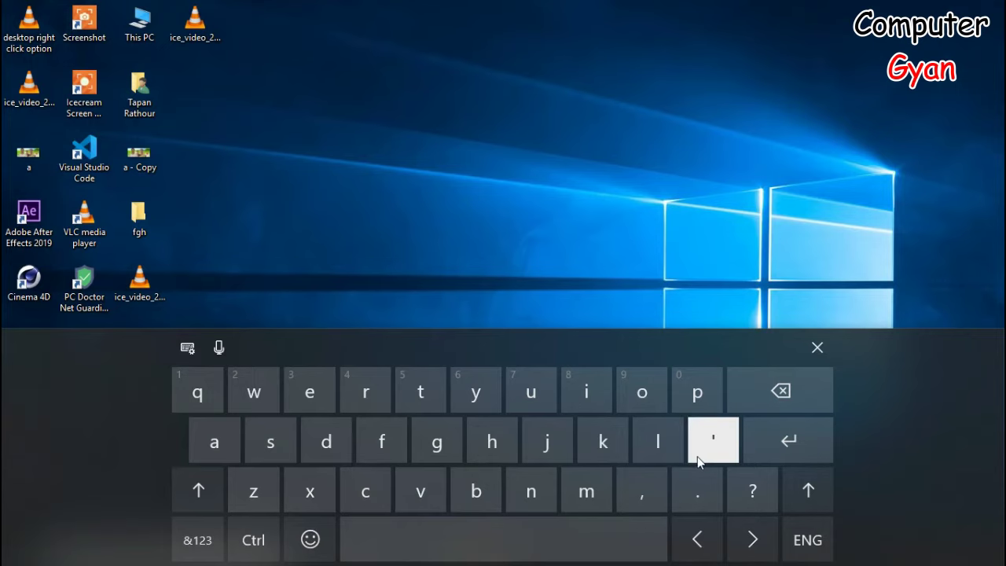
left_click(817, 346)
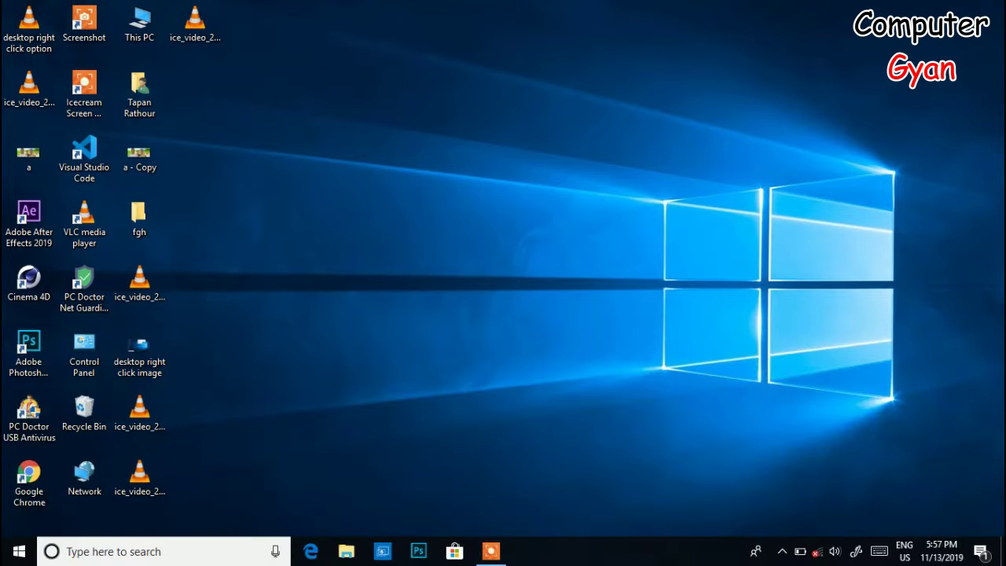
Step: Open the fgh folder from the desktop and arrange the open windows with the taskbar's Cascade windows option
right_click(595, 553)
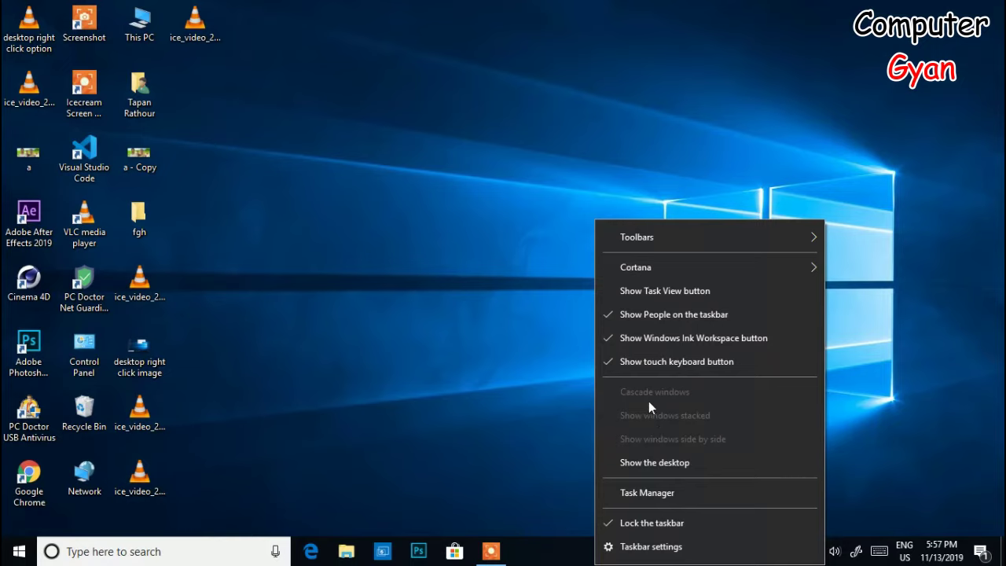
left_click(524, 364)
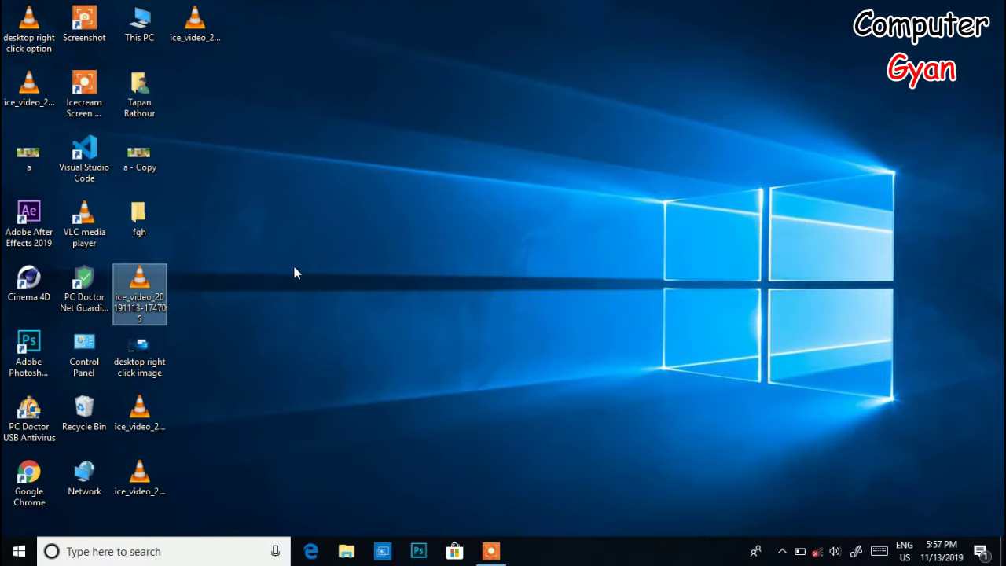
left_click(132, 218)
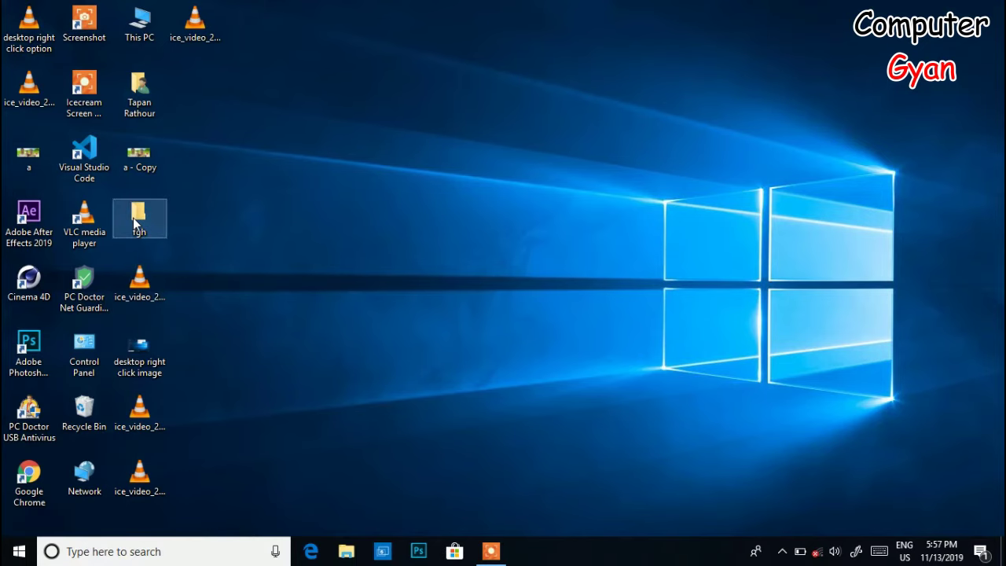
double_click(133, 218)
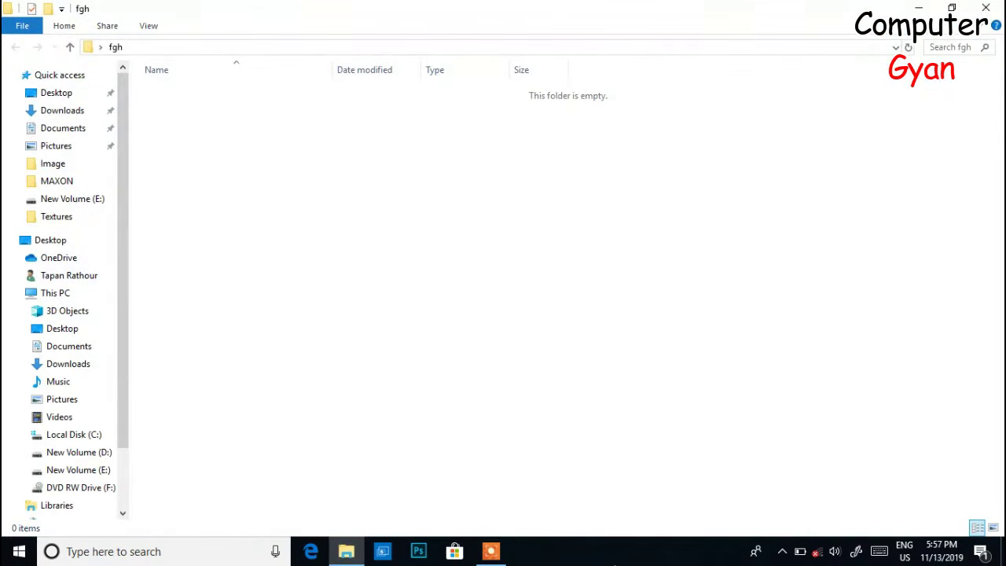
right_click(616, 563)
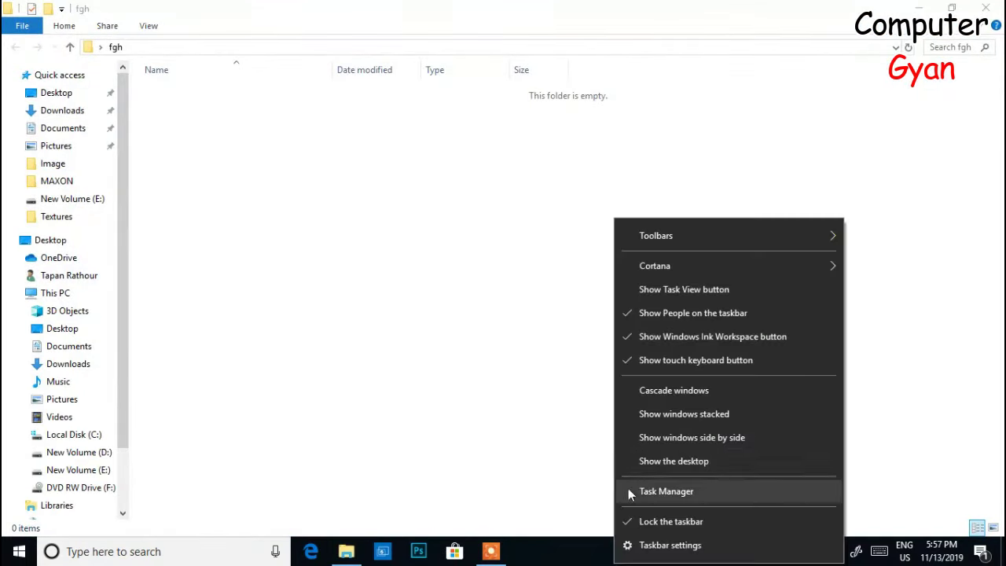
left_click(691, 388)
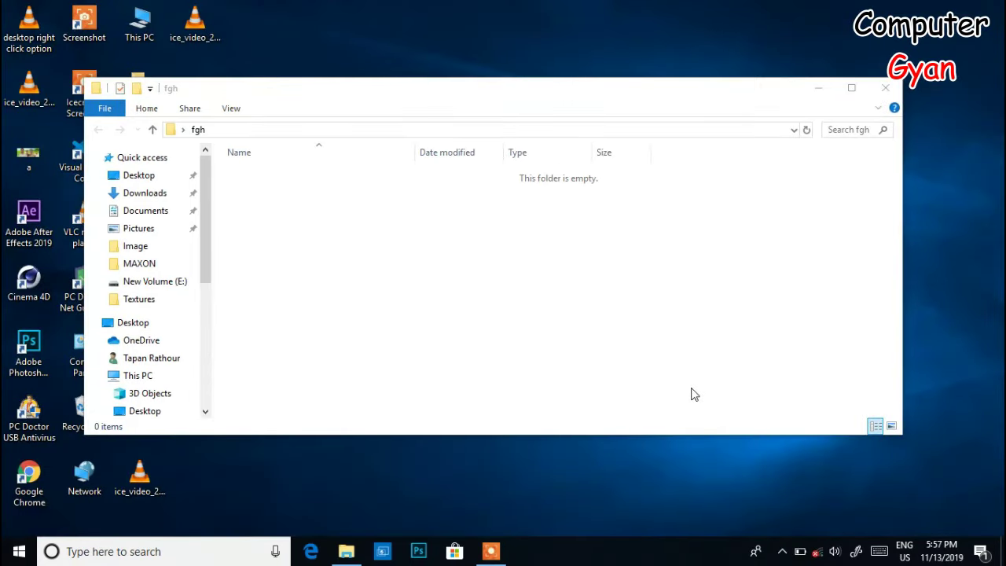
Step: Arrange the open windows with the taskbar's stacked option, and switch to the side by side arrangement
right_click(652, 546)
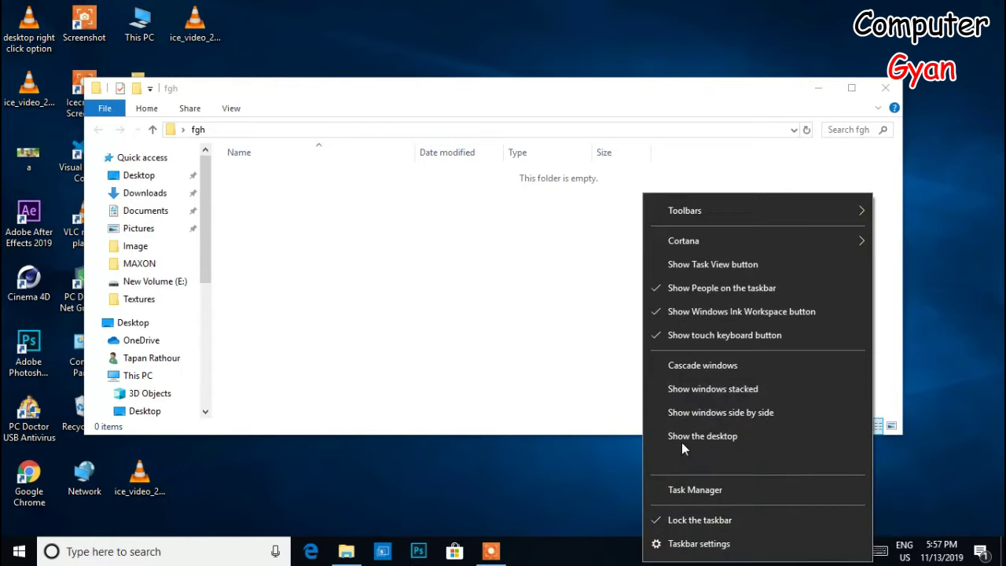
left_click(742, 393)
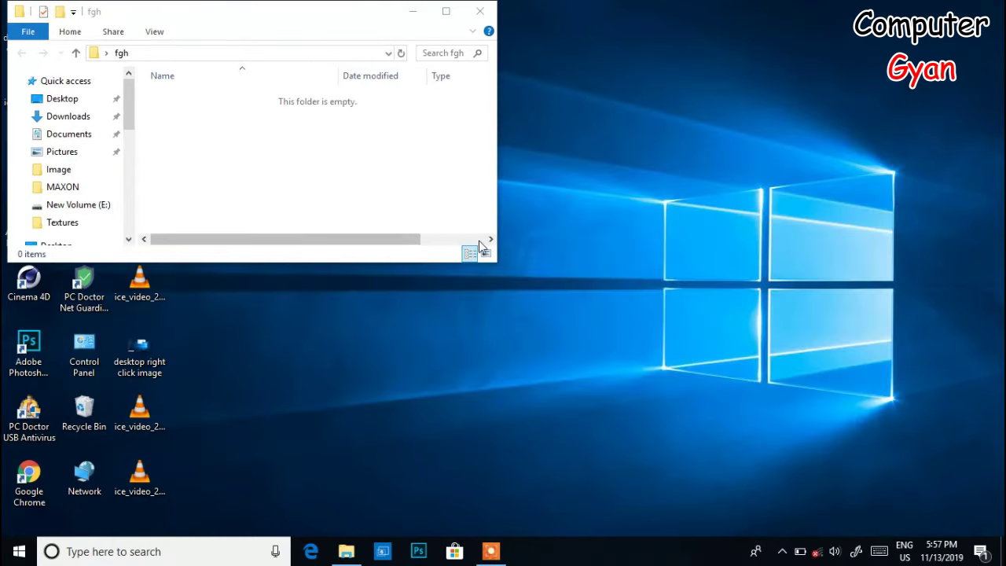
right_click(582, 554)
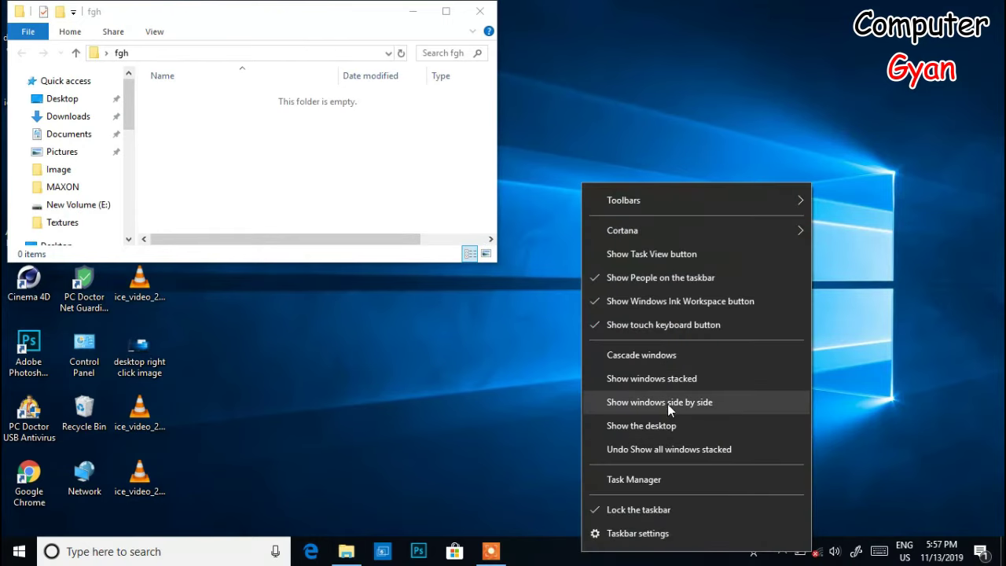
left_click(668, 403)
Step: Move the fgh window away from the desktop's corner and arrange the windows side by side again
right_click(613, 550)
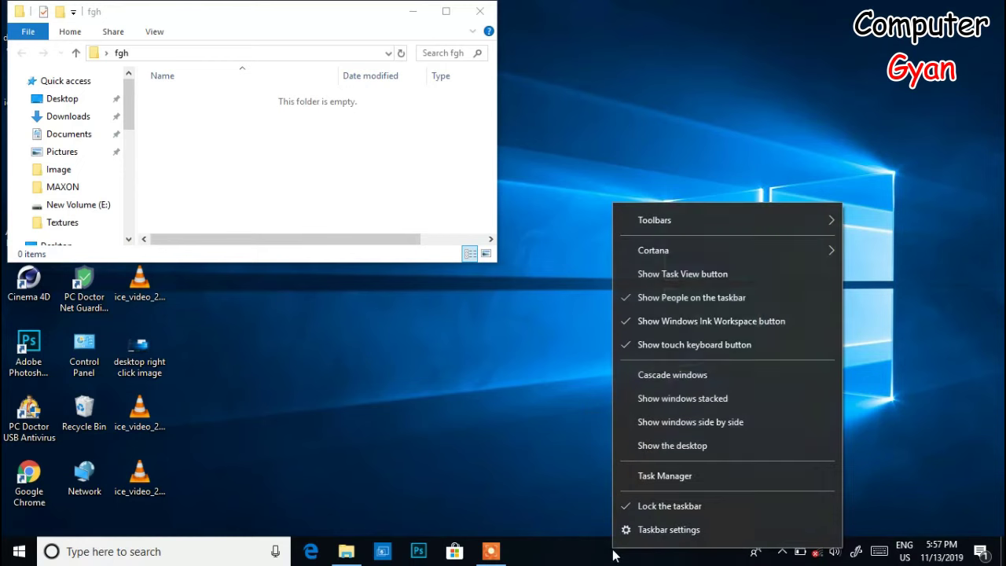
left_click_drag(337, 15, 668, 16)
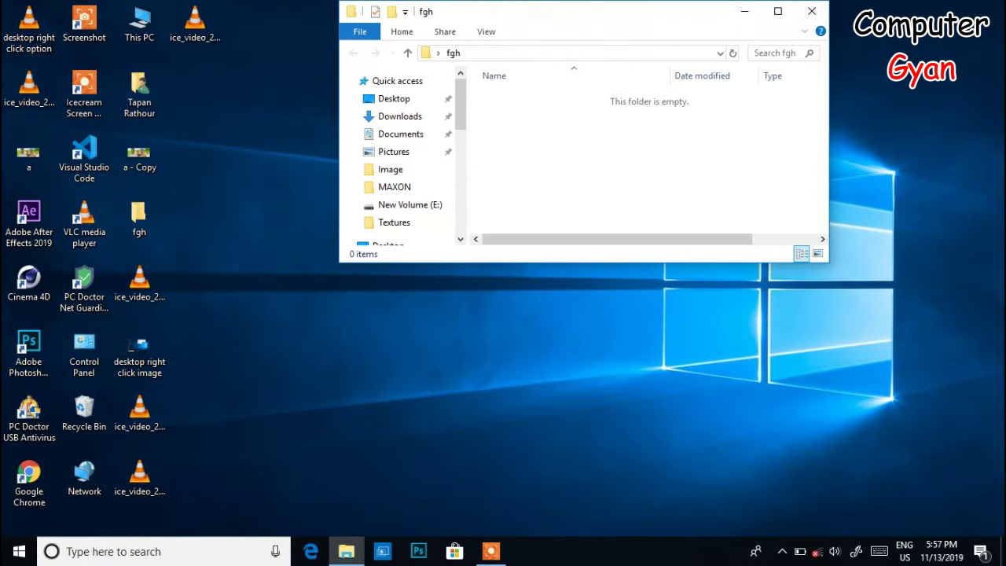
right_click(629, 550)
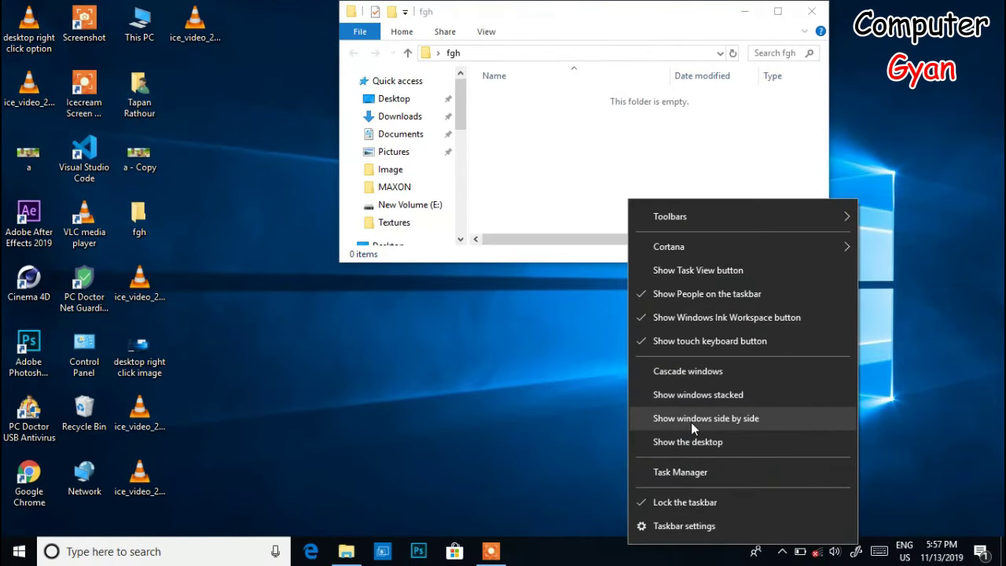
left_click(691, 422)
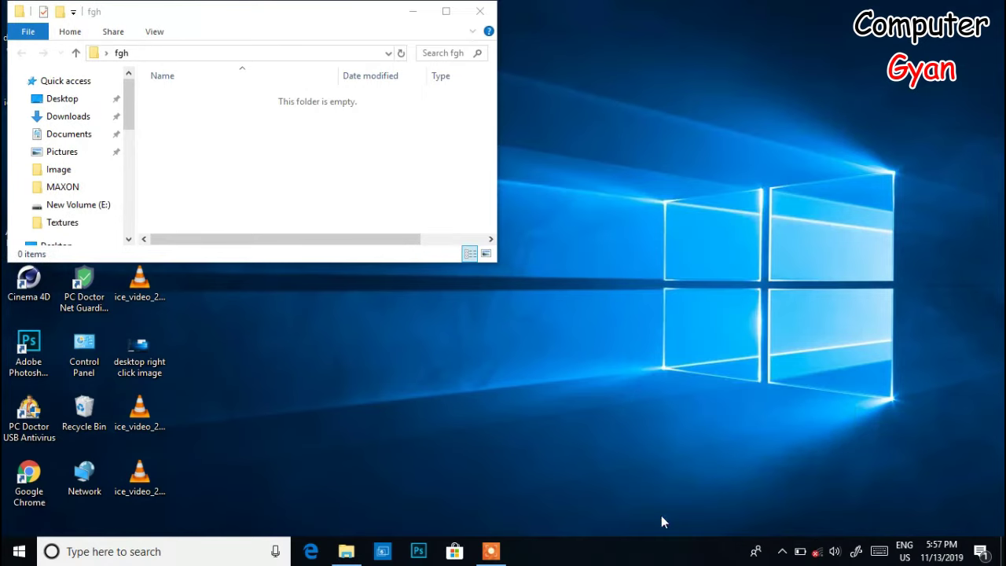
Step: Show the desktop using the taskbar's option, and bring the open windows back with Show open windows
right_click(666, 555)
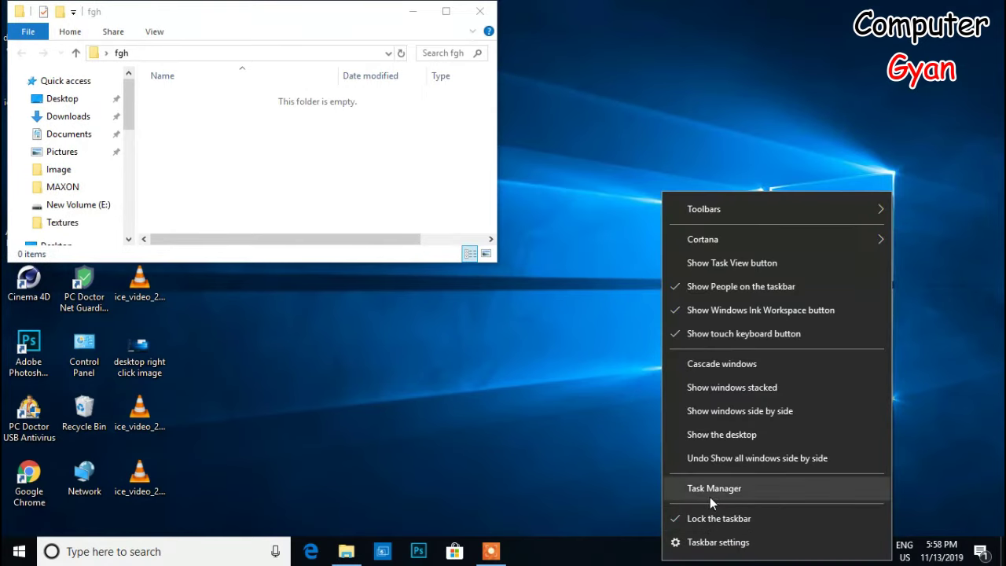
left_click(720, 434)
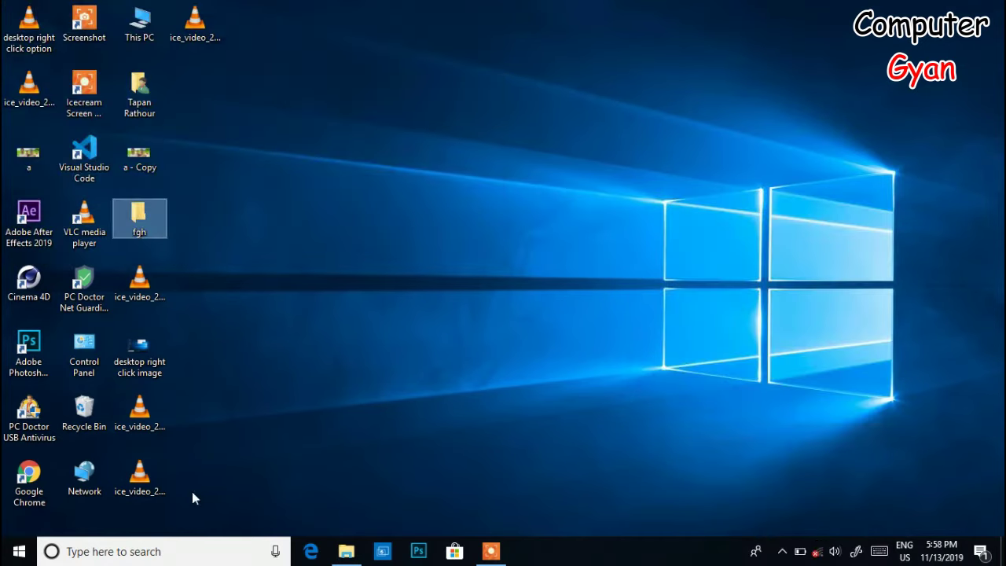
right_click(594, 555)
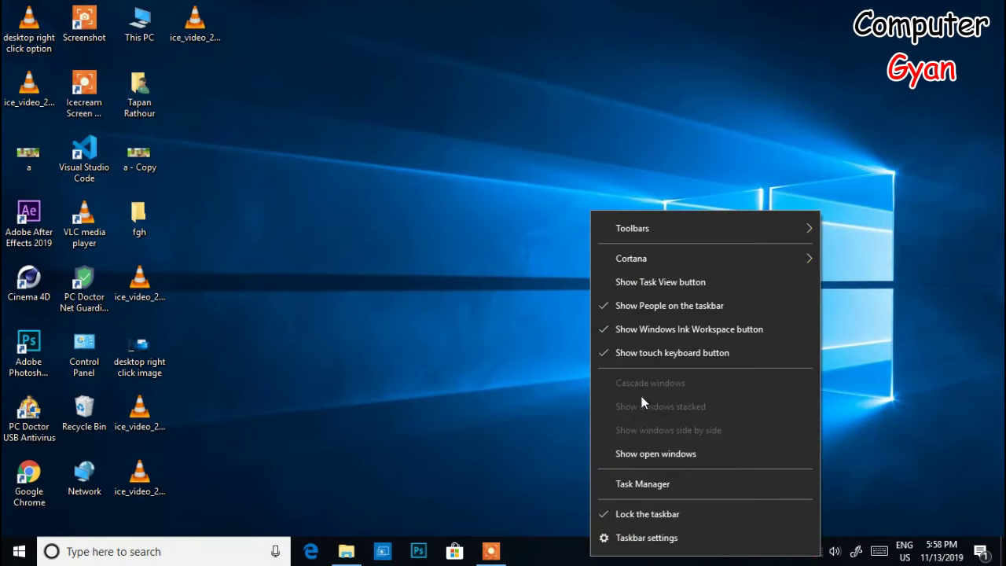
left_click(658, 455)
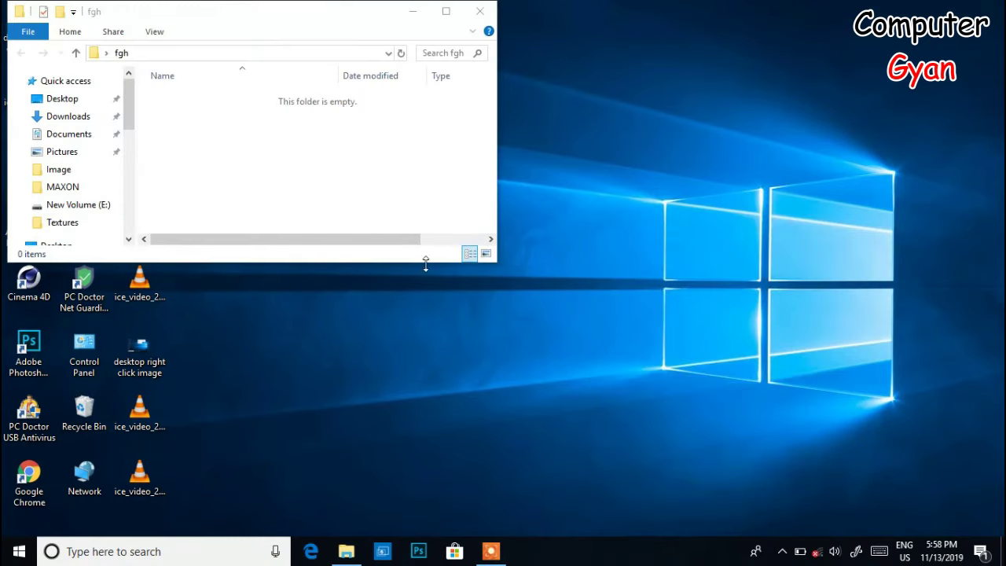
Step: Minimize the fgh window, and open Task Manager from the taskbar to view the running apps before minimizing it
right_click(555, 555)
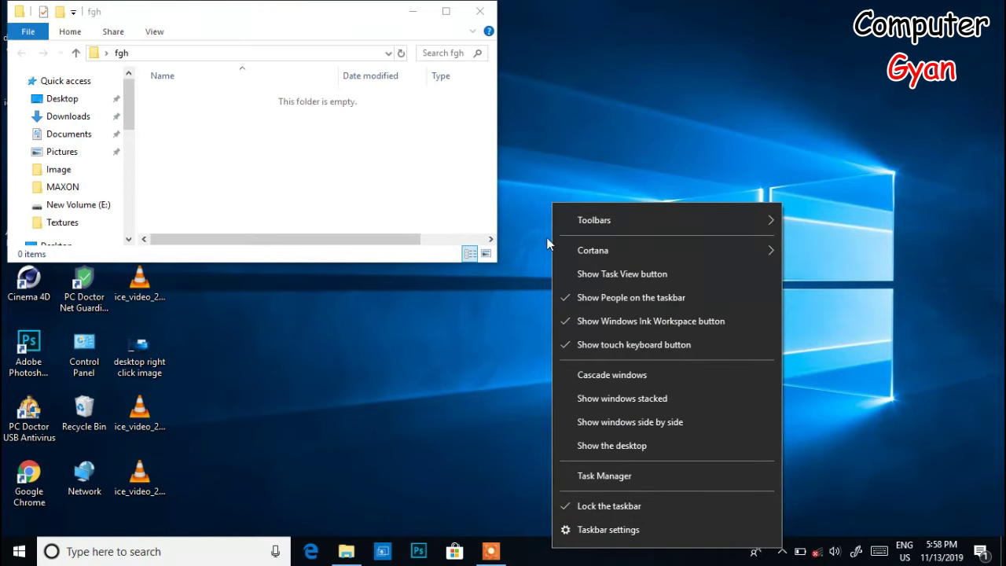
left_click(416, 14)
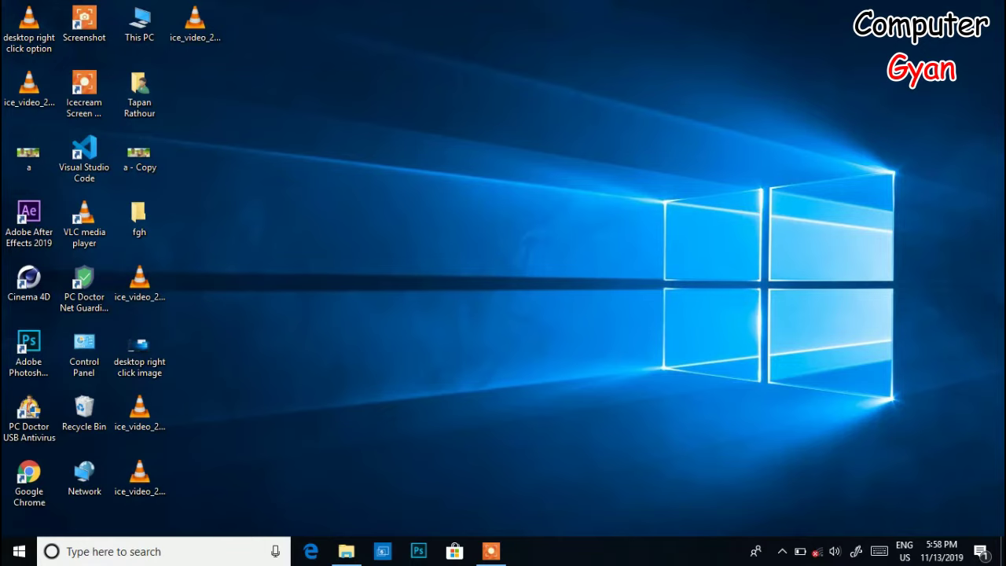
right_click(631, 551)
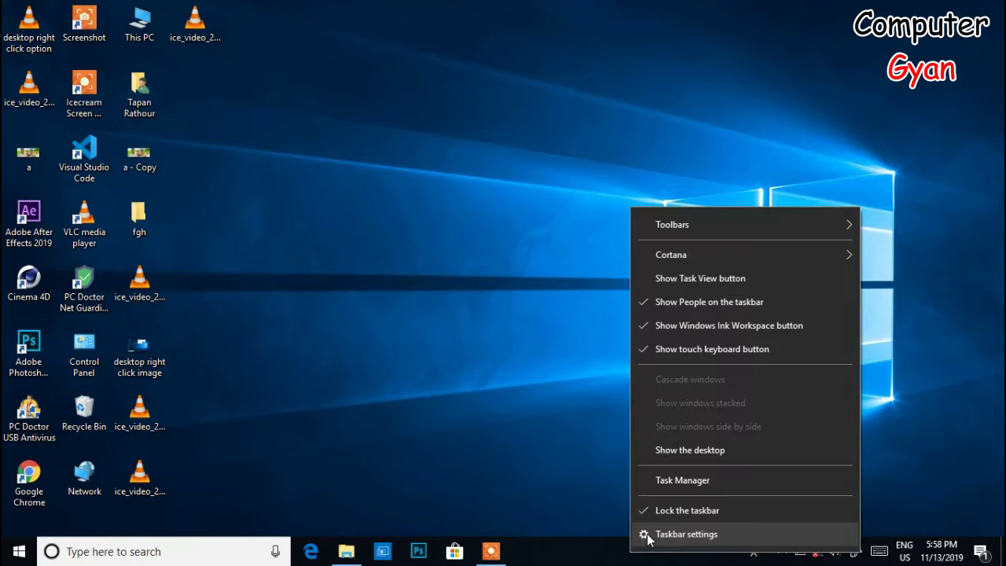
left_click(700, 487)
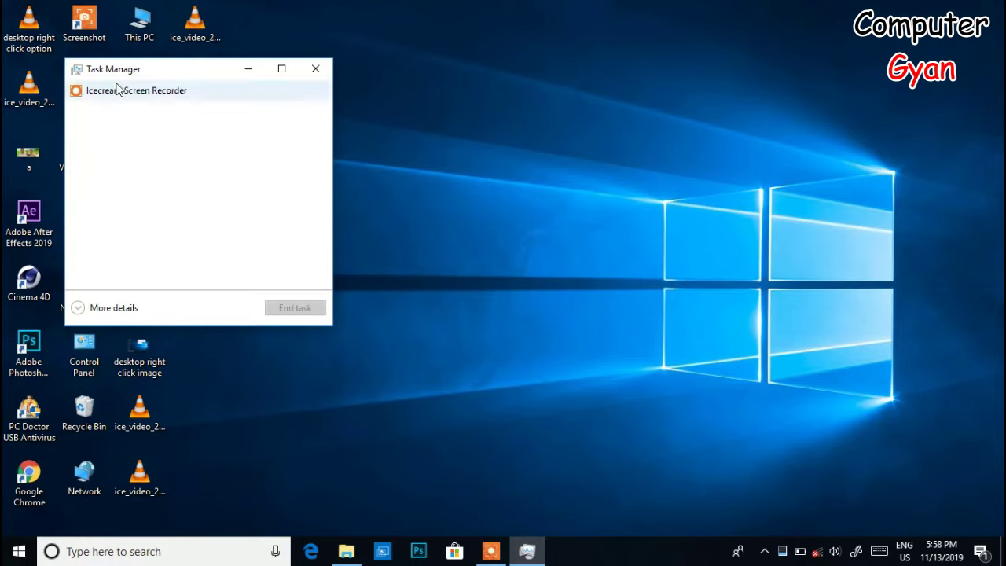
left_click(250, 70)
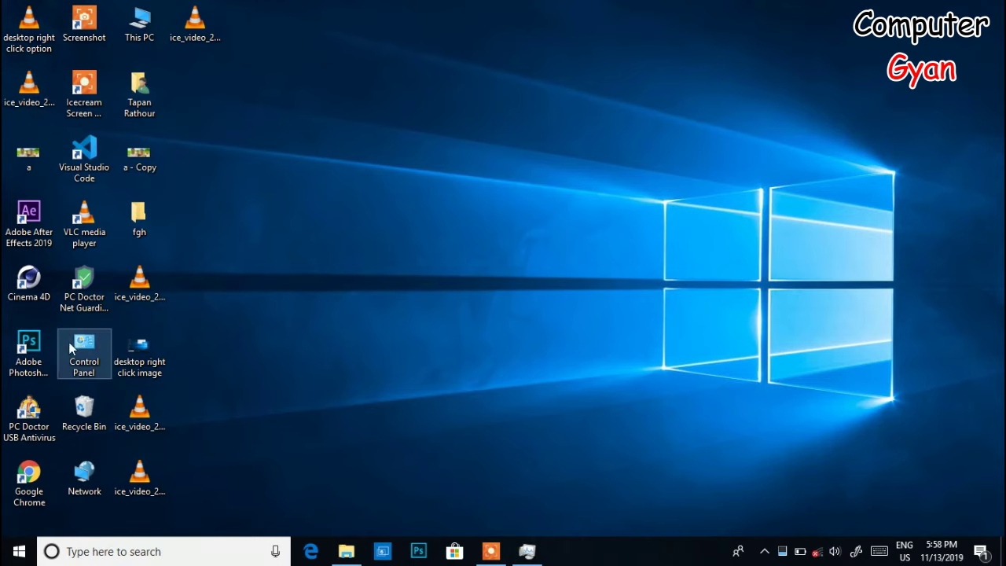
Step: Open the desktop video ice_video_20191113-165836.webm in VLC media player, pause its playback and minimize the player
left_click(19, 94)
double_click(19, 94)
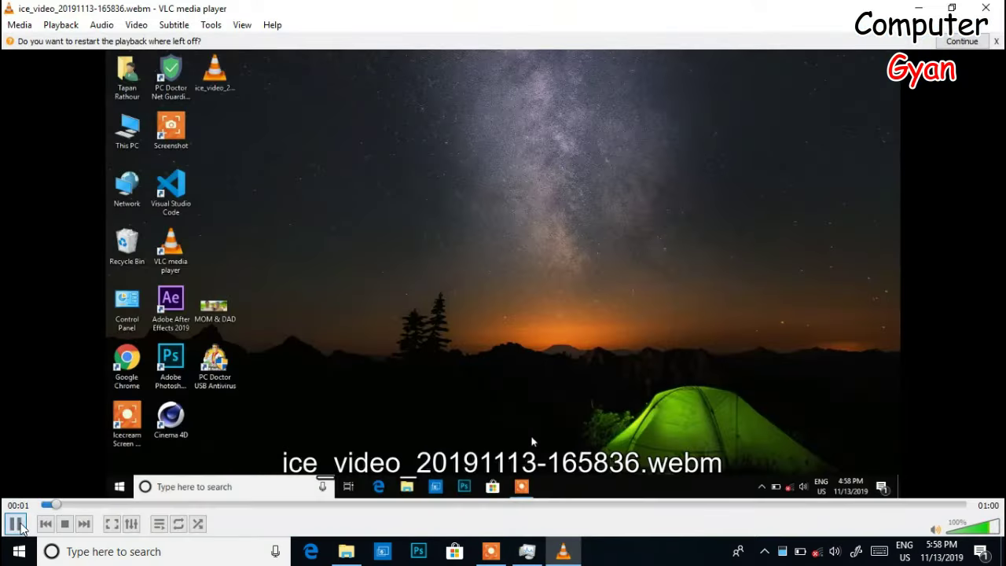
left_click(15, 523)
left_click(920, 8)
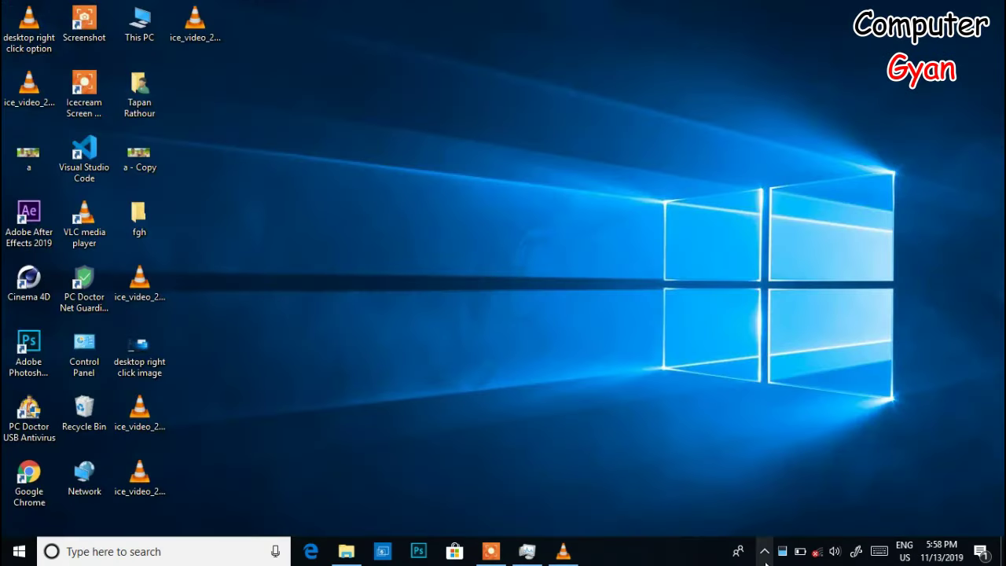
Step: Bring up Task Manager from the taskbar again and check the list of running apps
right_click(679, 552)
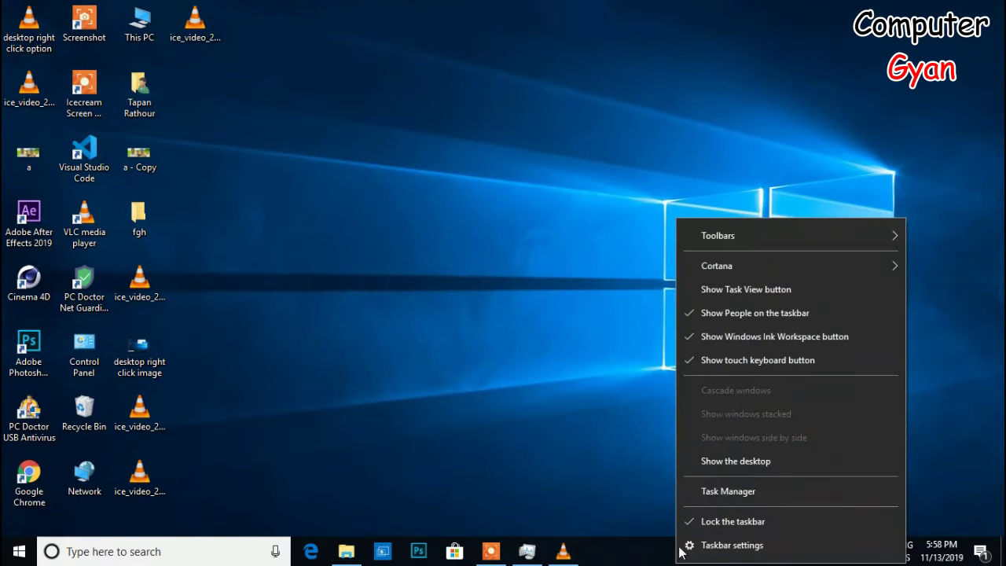
left_click(727, 491)
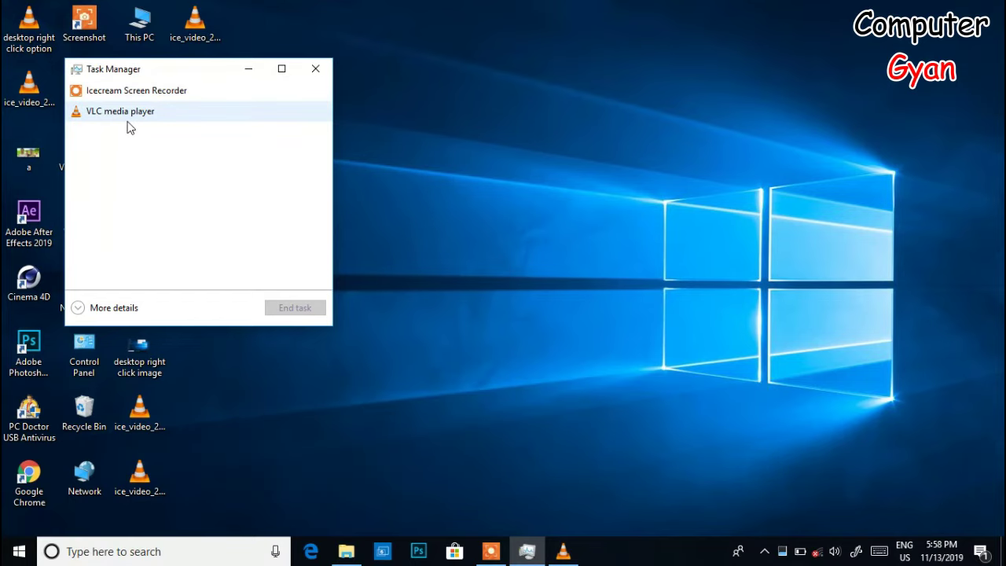
Step: Minimize Task Manager, and close the VLC media player window from its taskbar entry
left_click(240, 76)
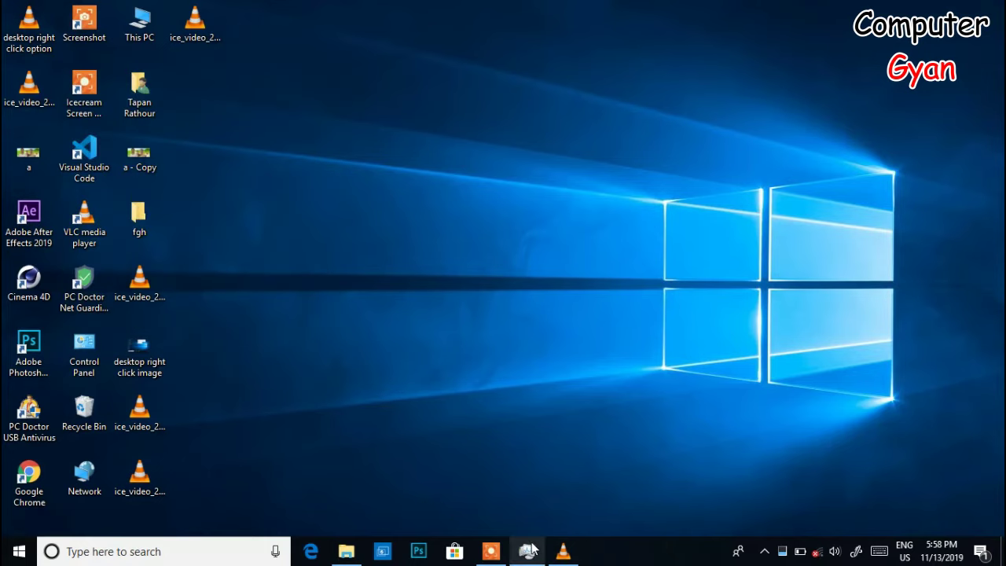
right_click(565, 546)
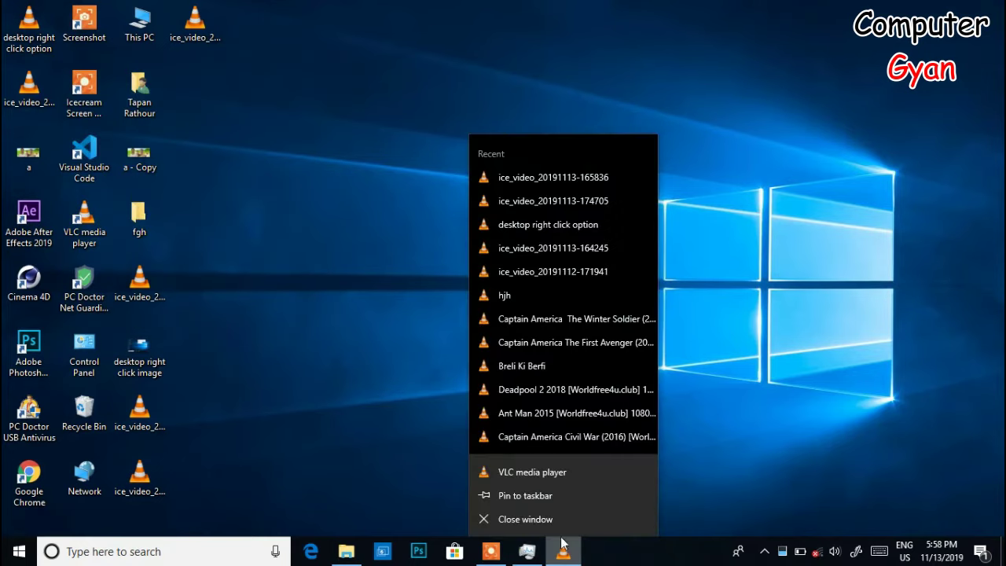
left_click(563, 511)
Step: Unlock the taskbar by turning off its Lock the taskbar option
right_click(615, 550)
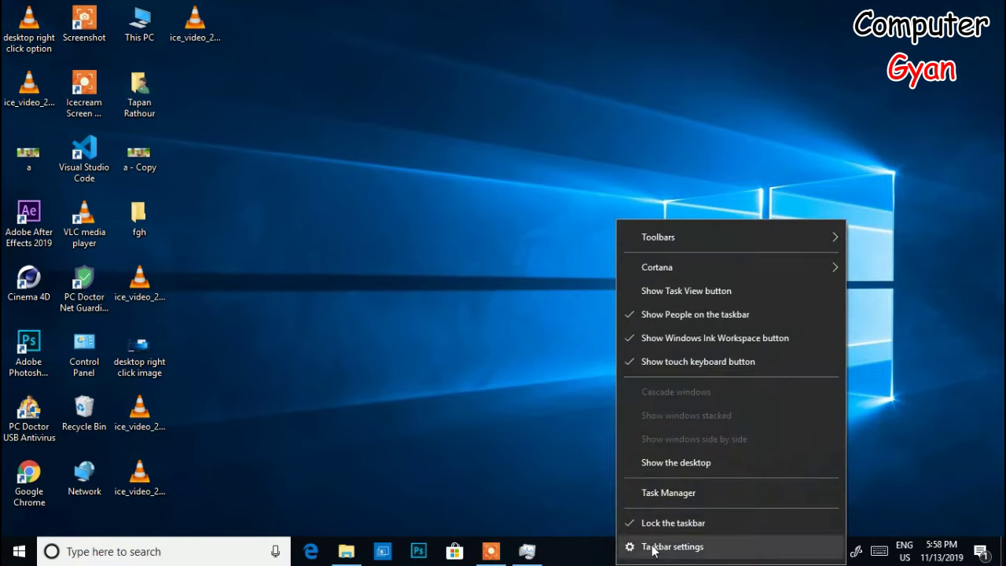
left_click(683, 523)
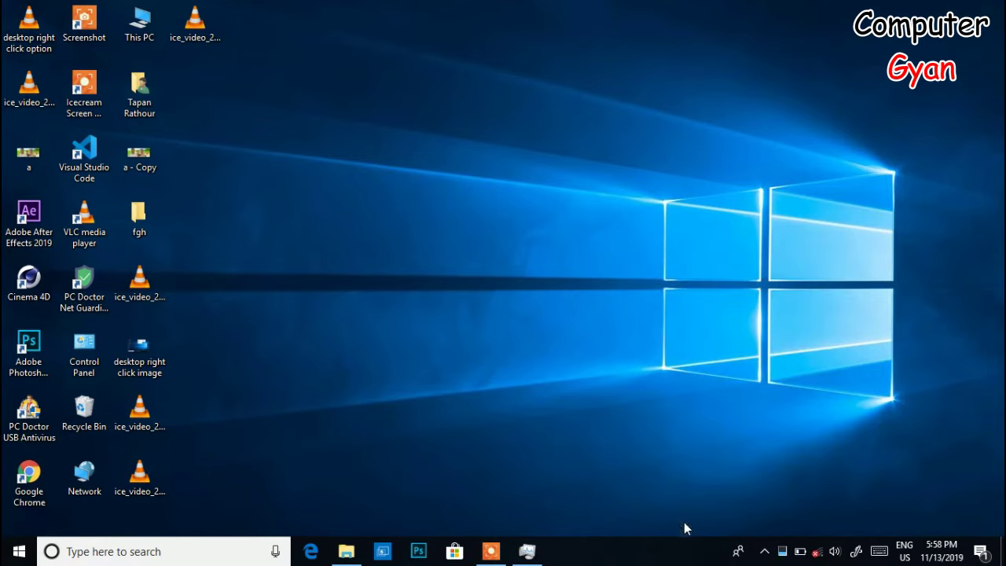
right_click(650, 552)
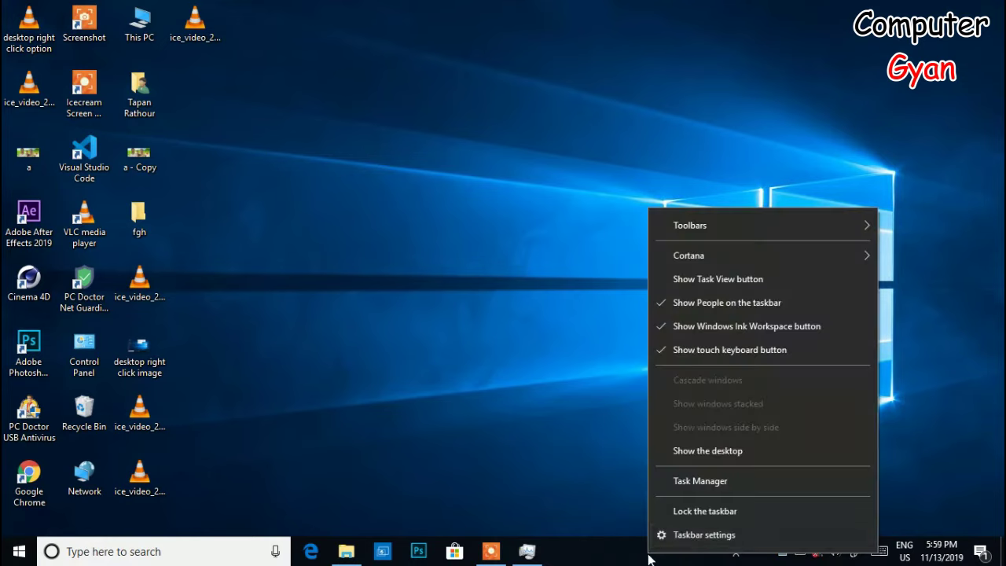
left_click(687, 521)
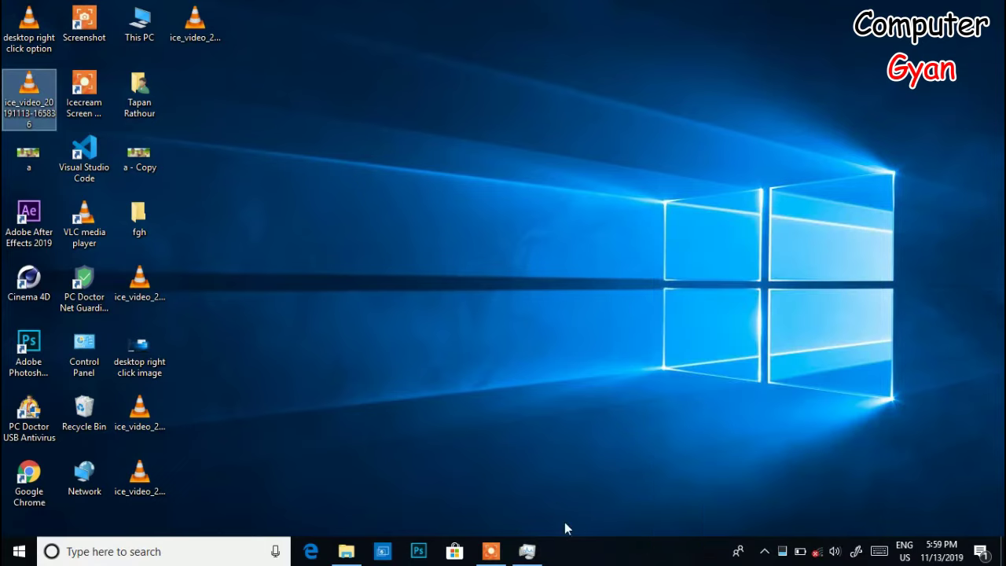
left_click(609, 557)
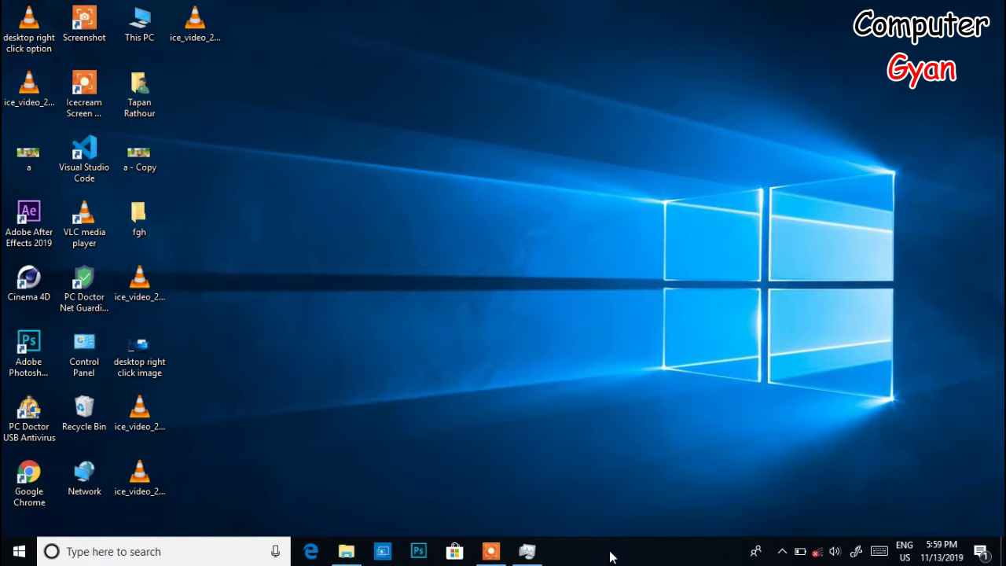
Step: Move the unlocked taskbar to the right edge and the top edge of the screen, and return it to the bottom edge
left_click_drag(610, 557, 983, 314)
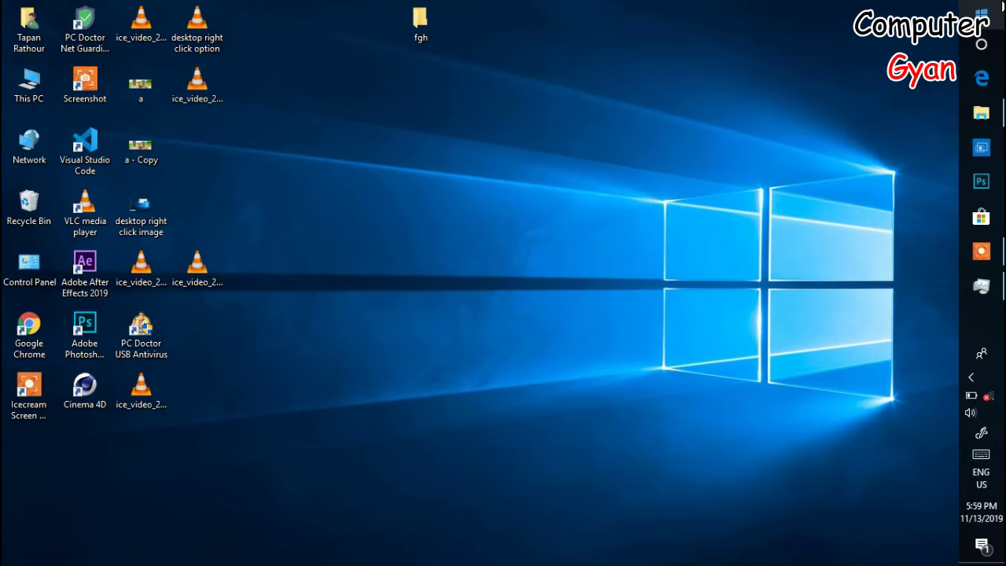
left_click_drag(972, 338, 359, 5)
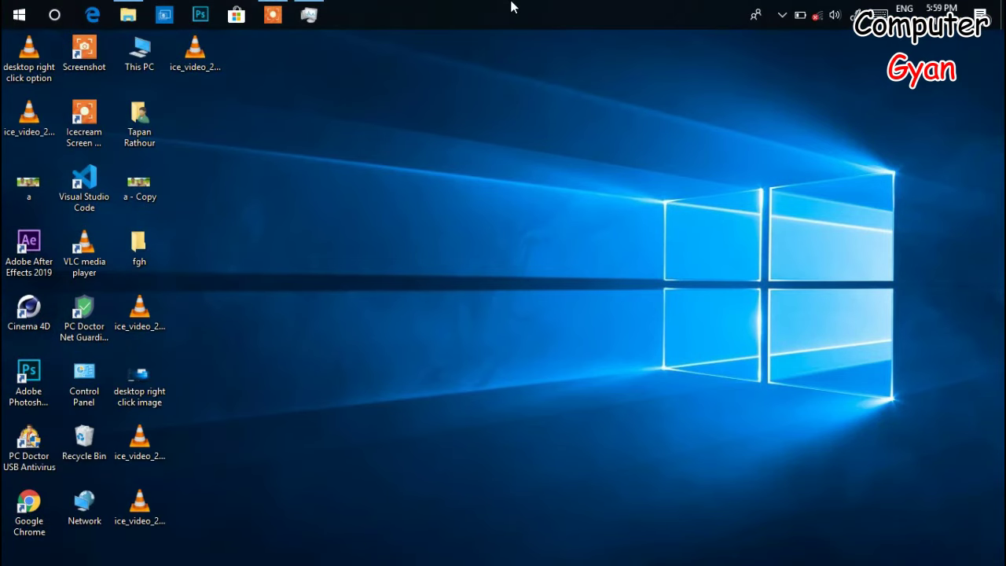
left_click_drag(511, 6, 443, 561)
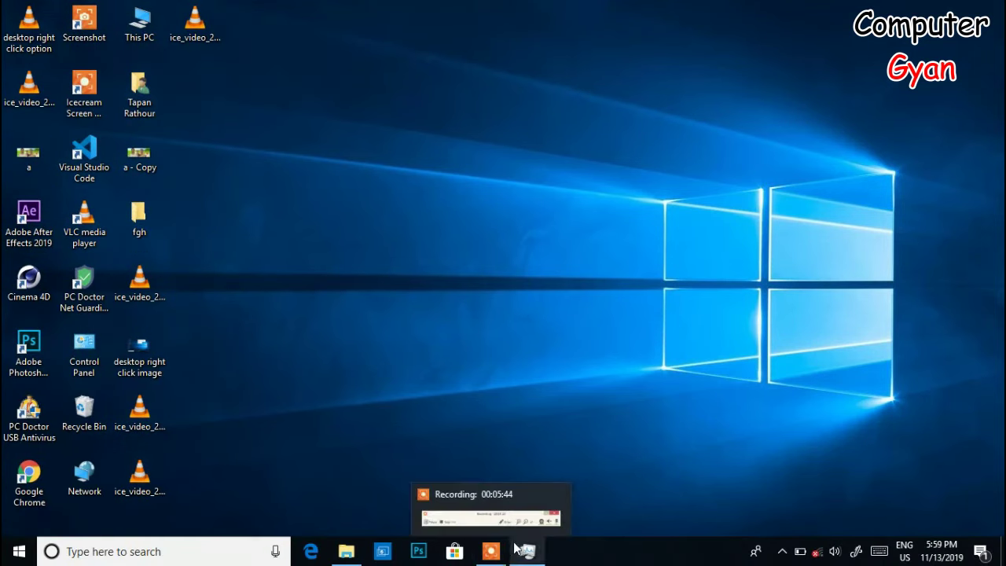
Step: Enlarge the taskbar's height to about half the screen, and shrink it back to a single row
left_click(491, 551)
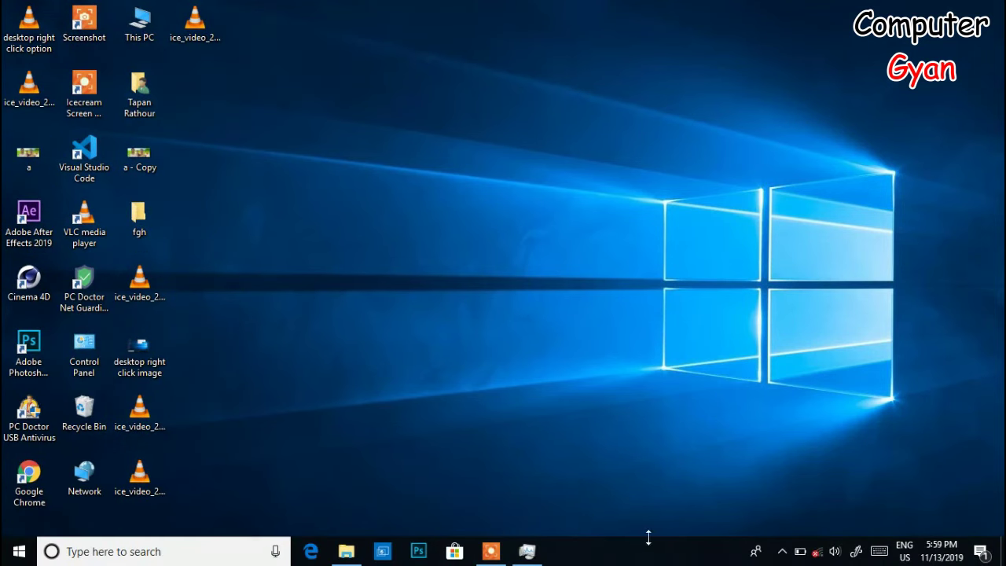
left_click_drag(649, 537, 648, 294)
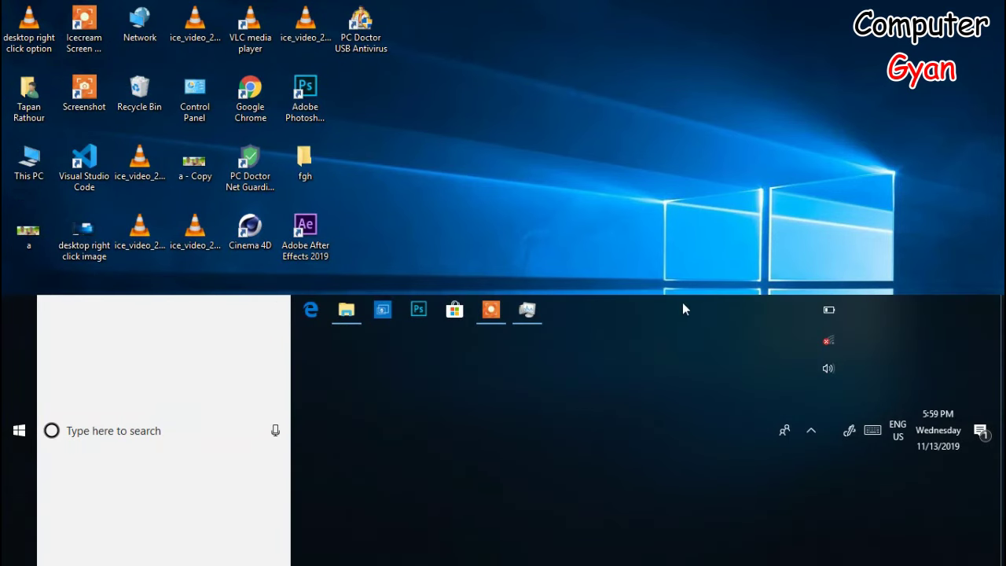
left_click_drag(681, 296, 669, 554)
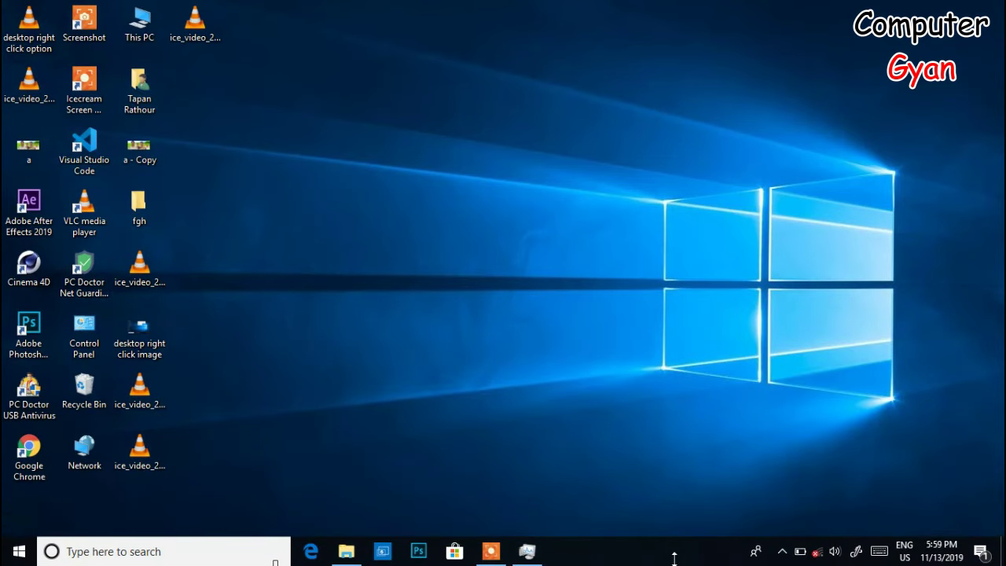
Step: Lock the taskbar with its Lock the taskbar option, and unlock it again
right_click(647, 559)
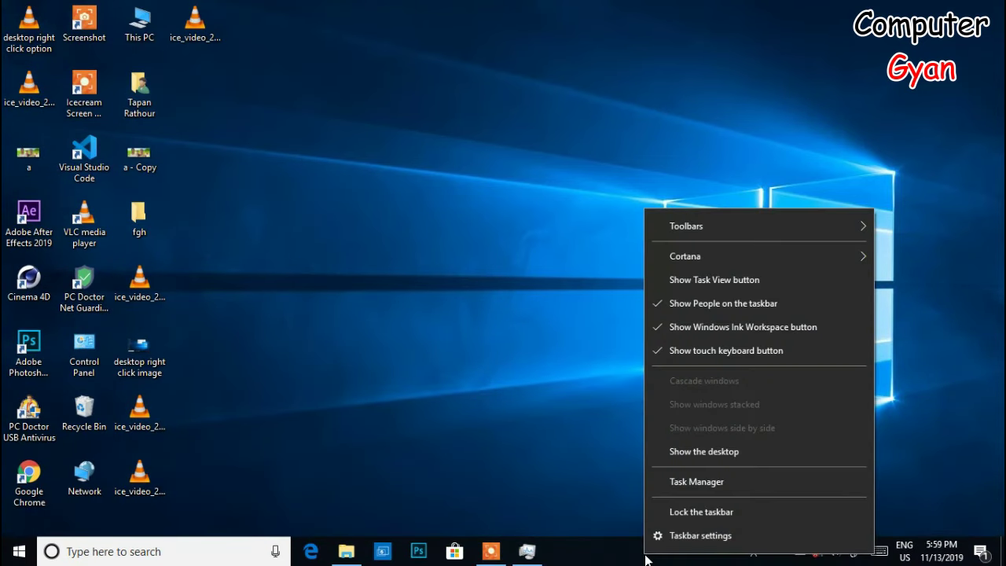
left_click(687, 513)
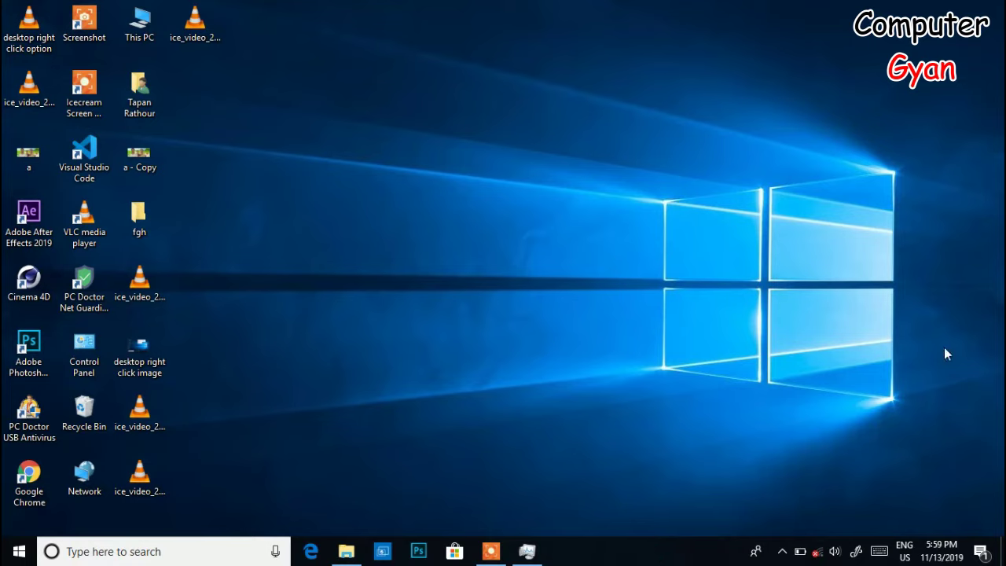
right_click(632, 552)
left_click(663, 518)
left_click_drag(660, 536, 737, 453)
Step: Open the Taskbar settings page to view its options, and close the Settings window
right_click(652, 550)
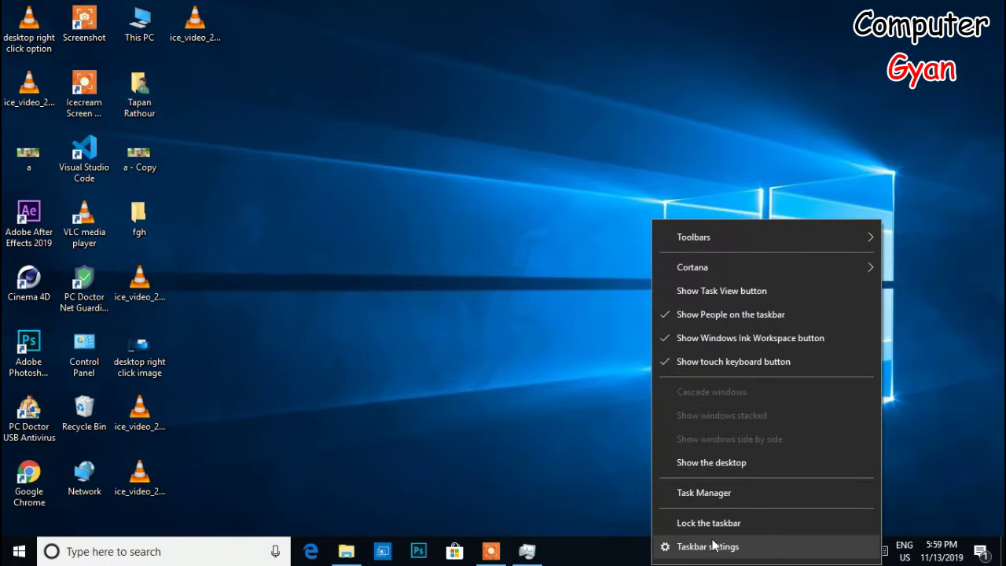
left_click(712, 546)
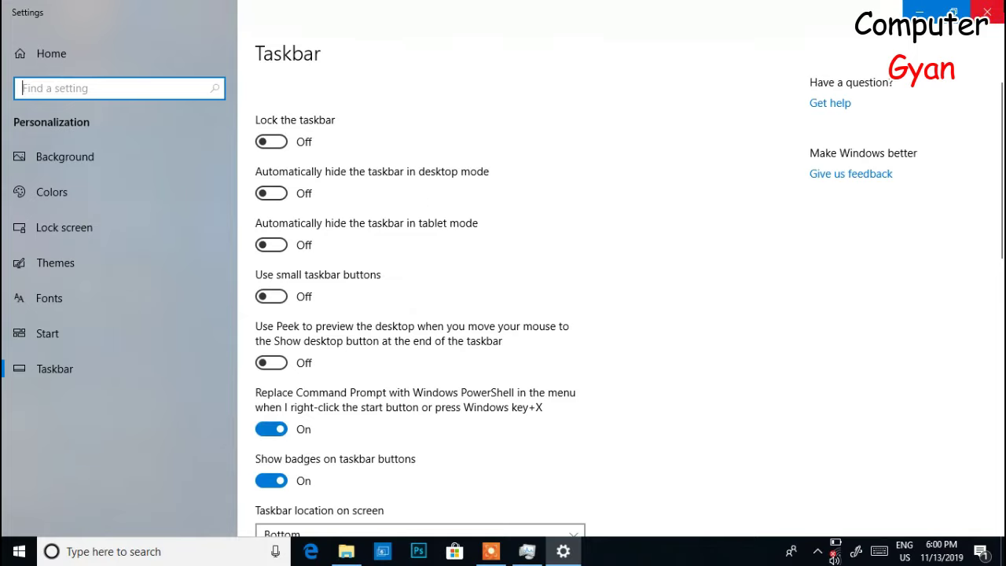
left_click(987, 12)
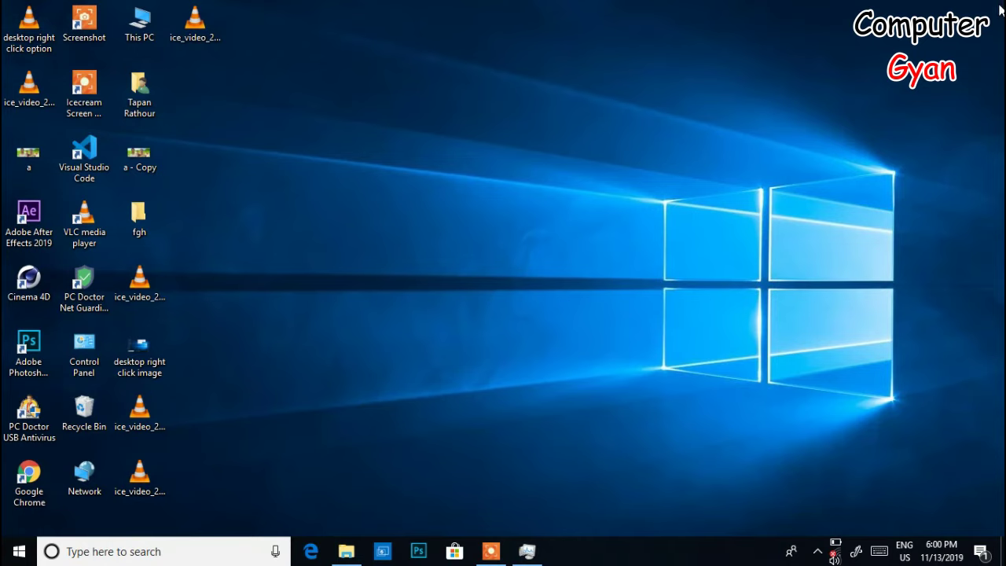